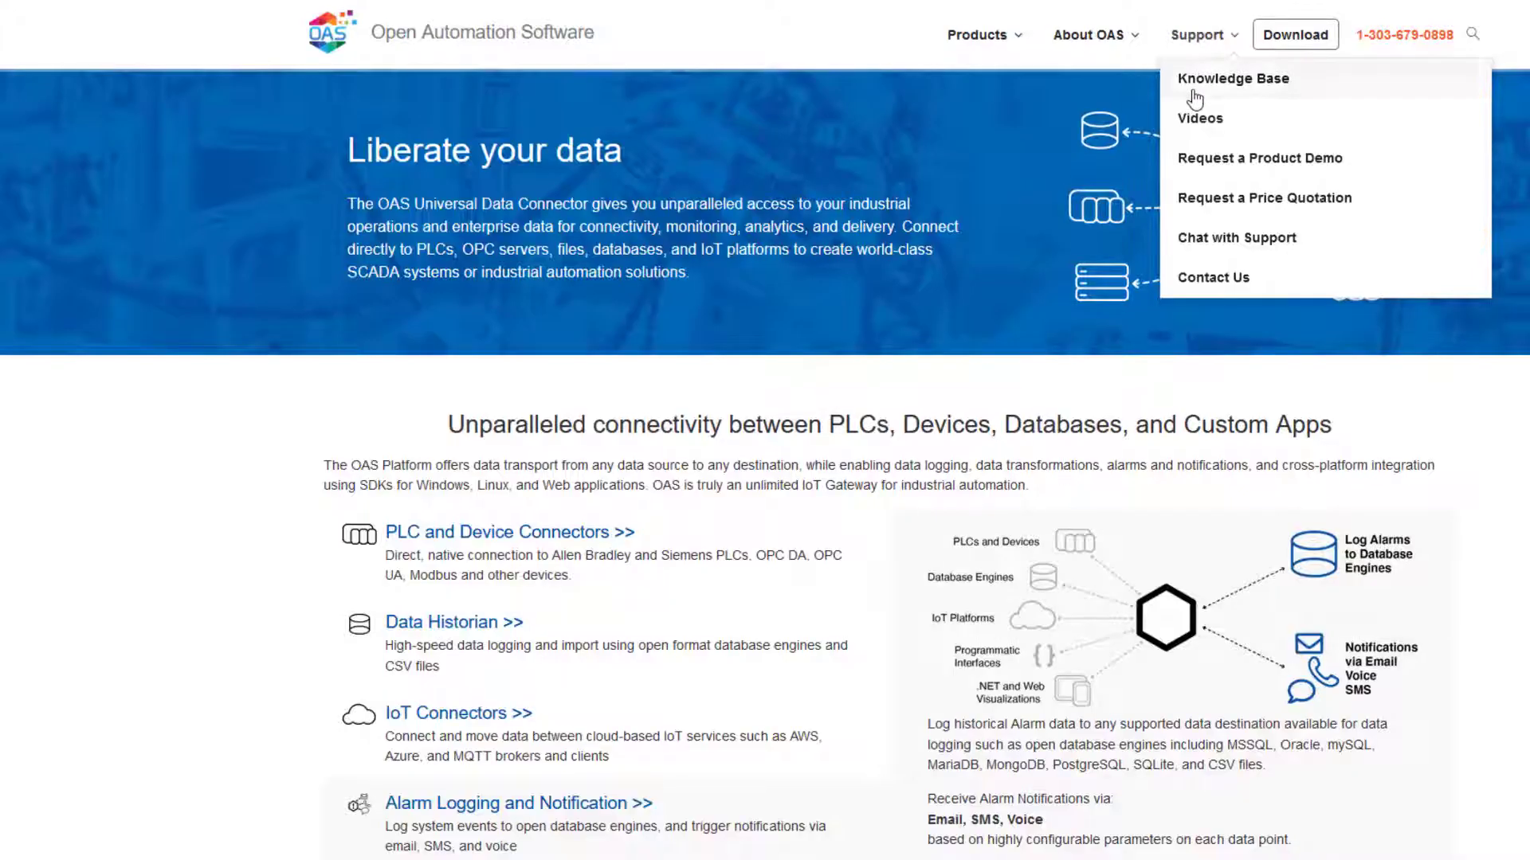
Step: Open the Knowledge Base and expand Data Sources, then the MQTT topics
left_click(1195, 98)
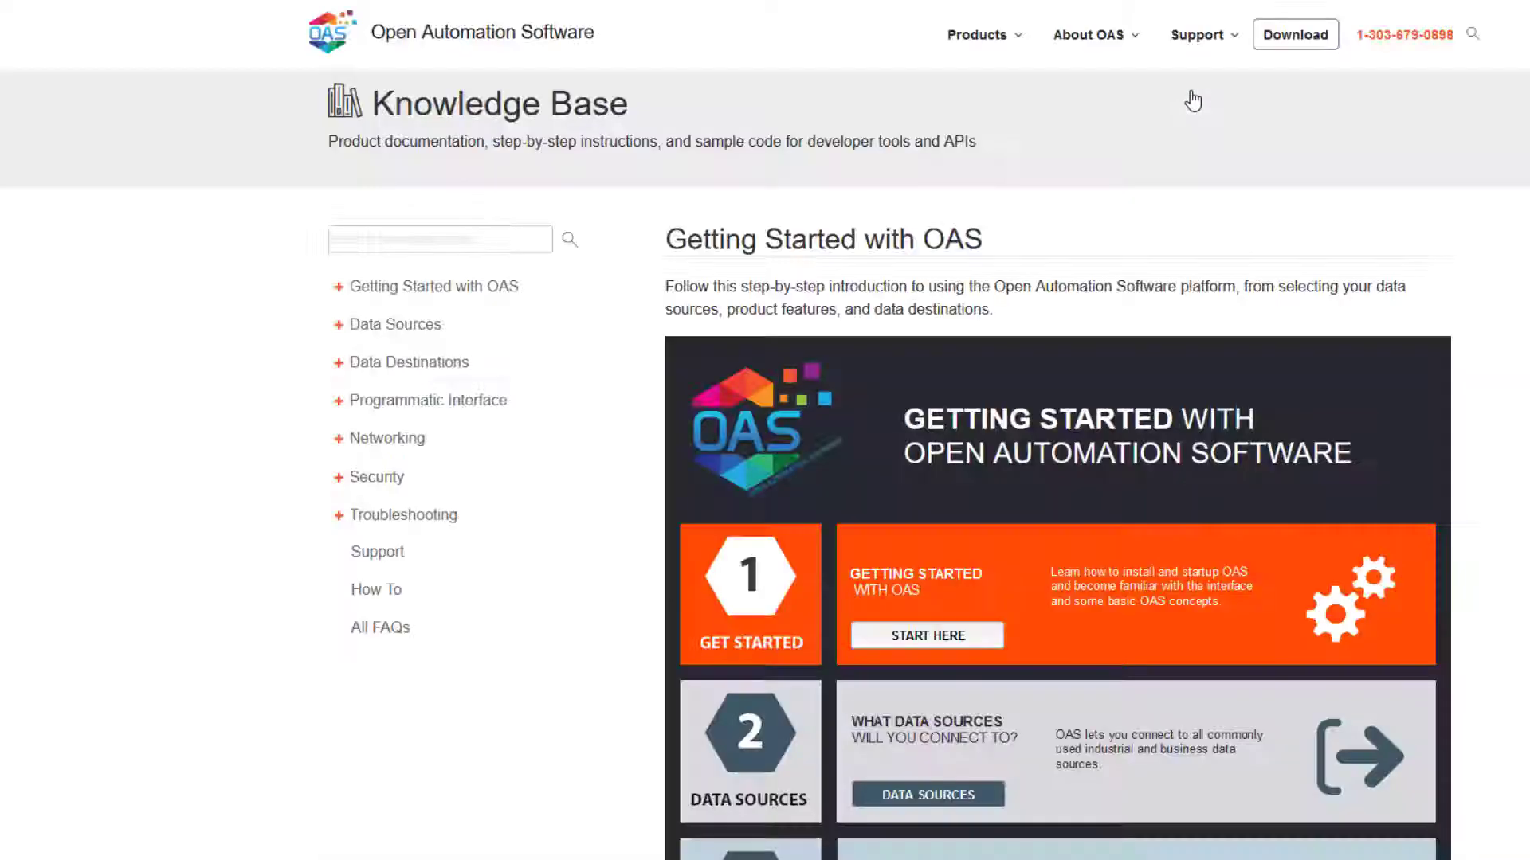
left_click(336, 328)
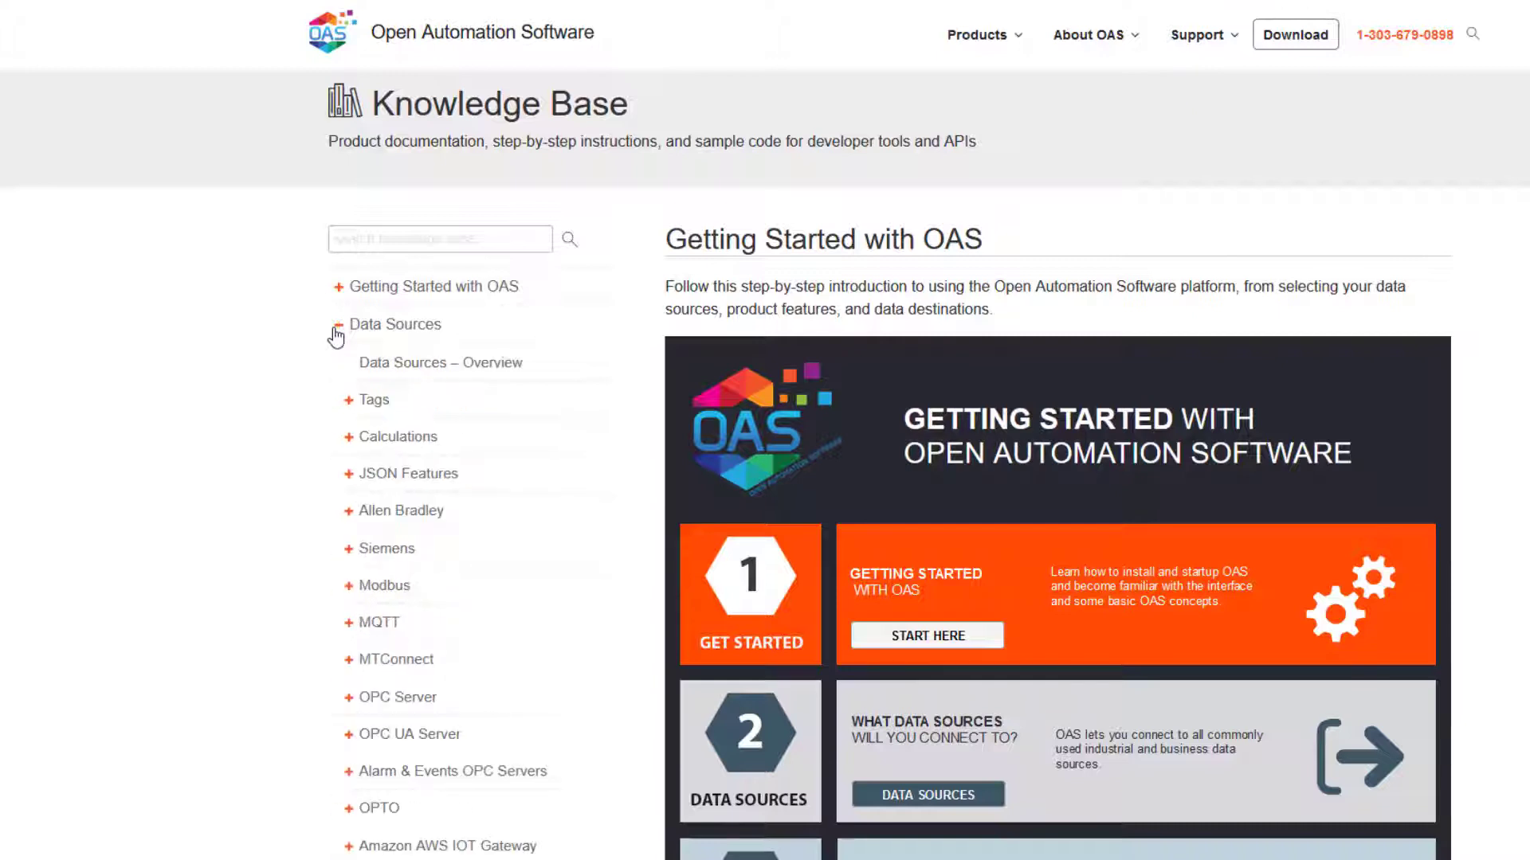
left_click(348, 623)
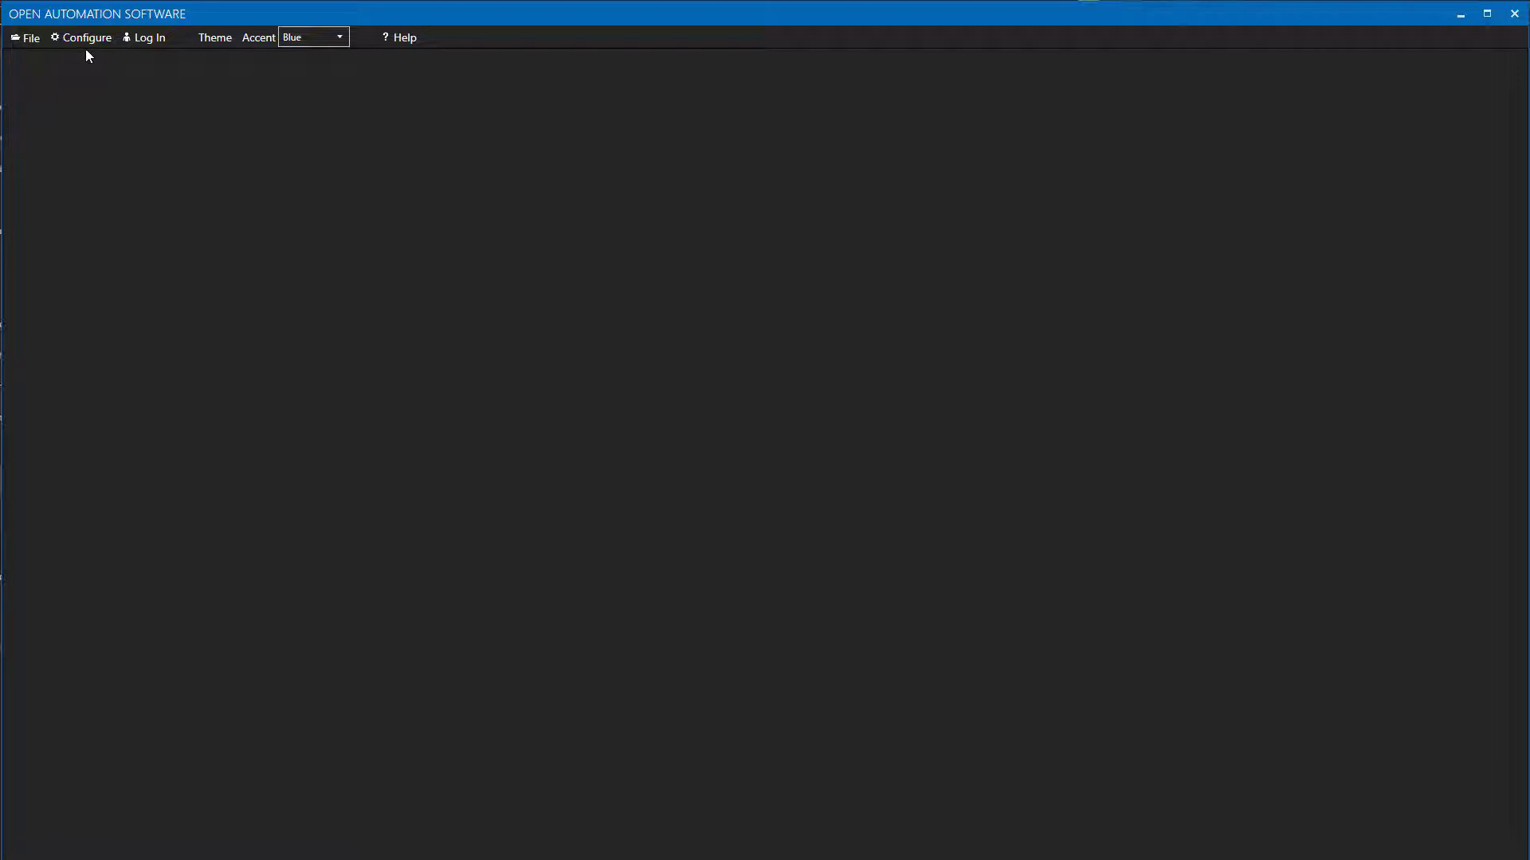
left_click(86, 40)
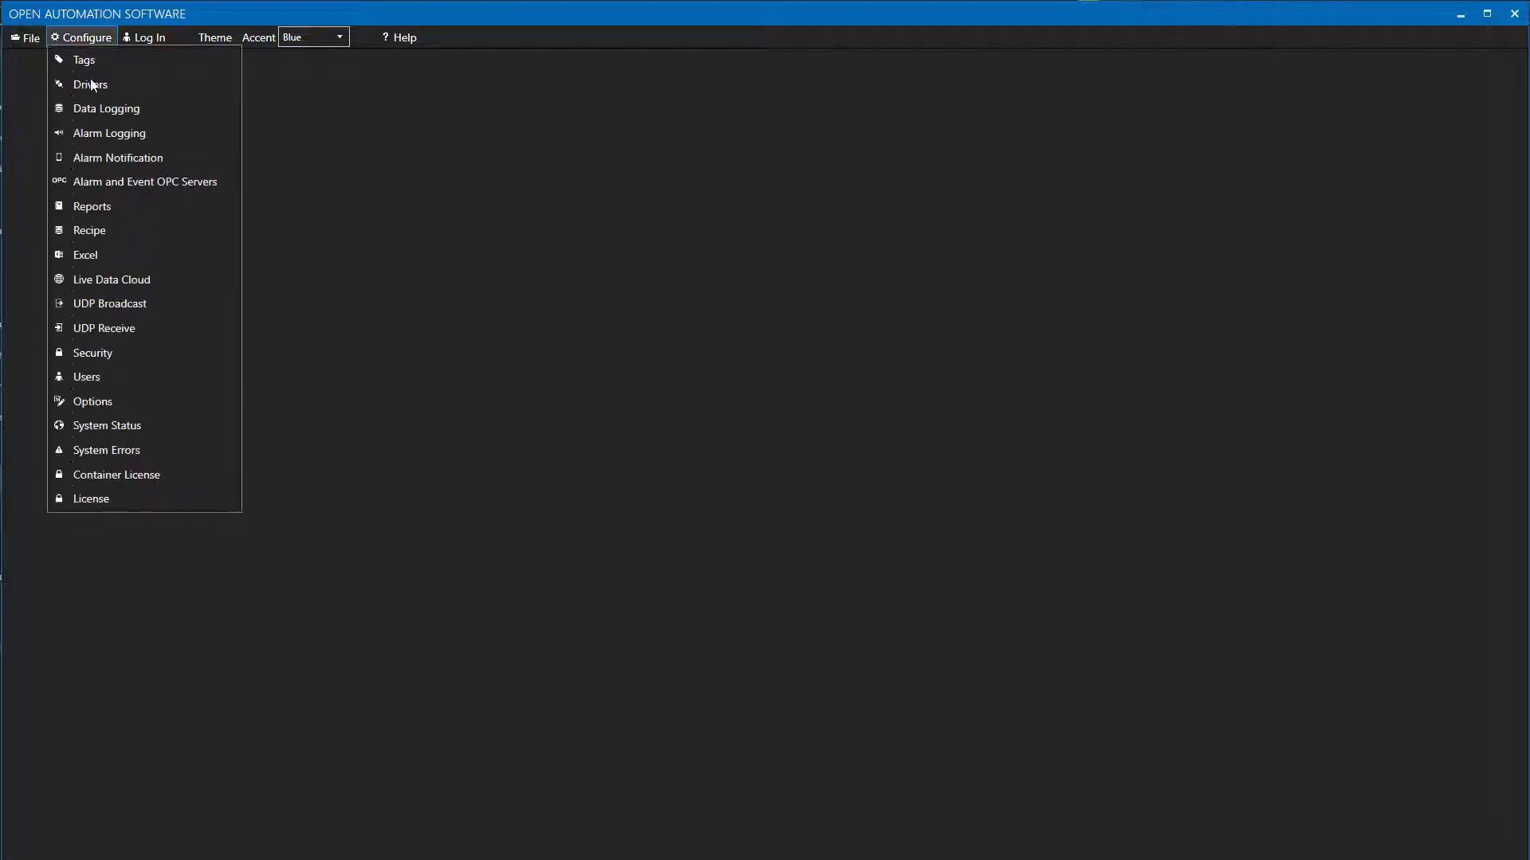
left_click(115, 498)
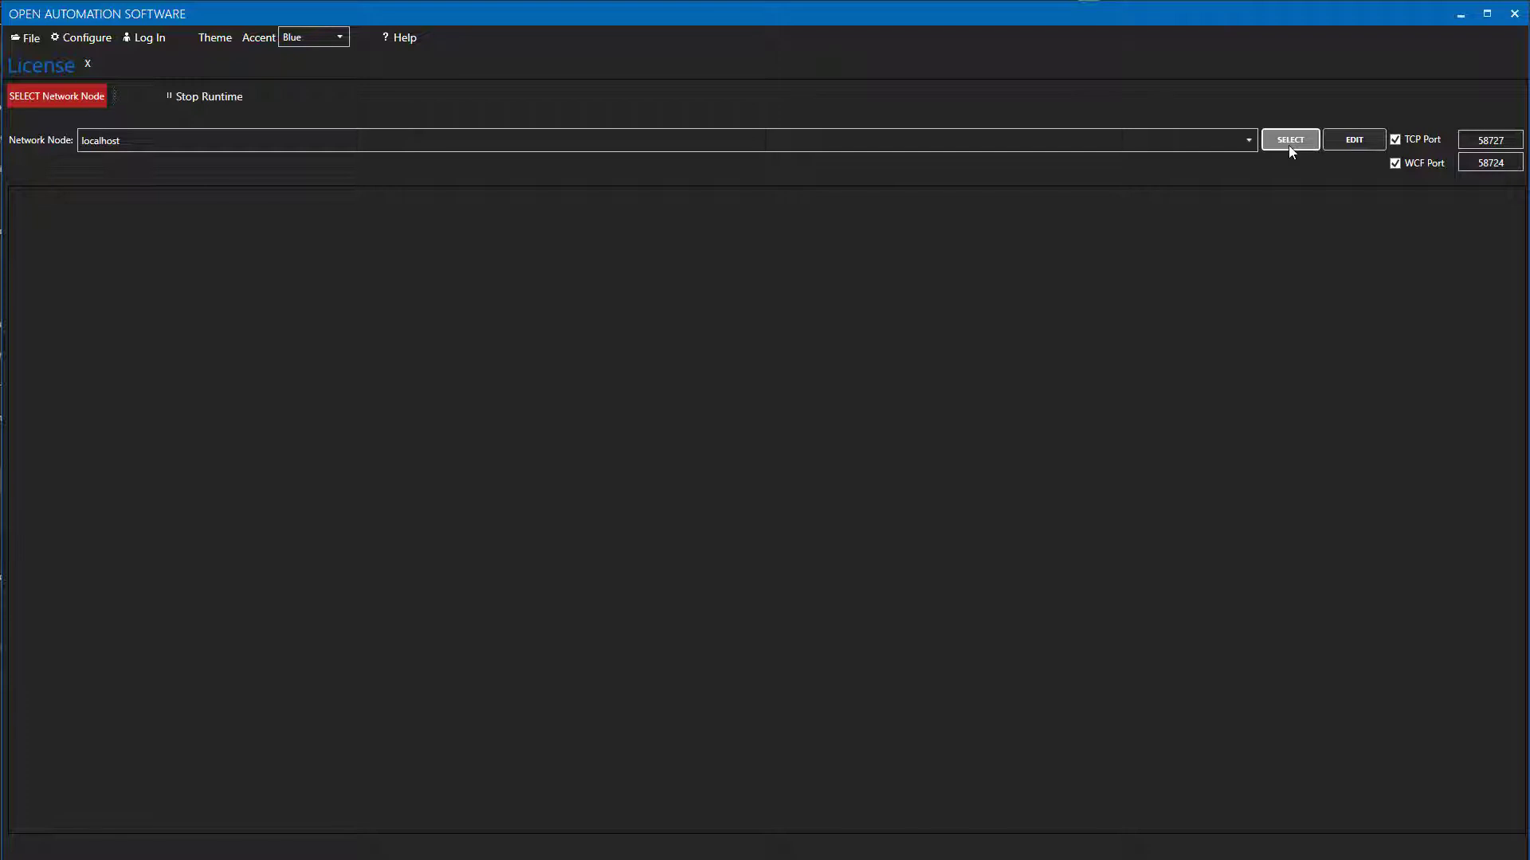
left_click(1289, 141)
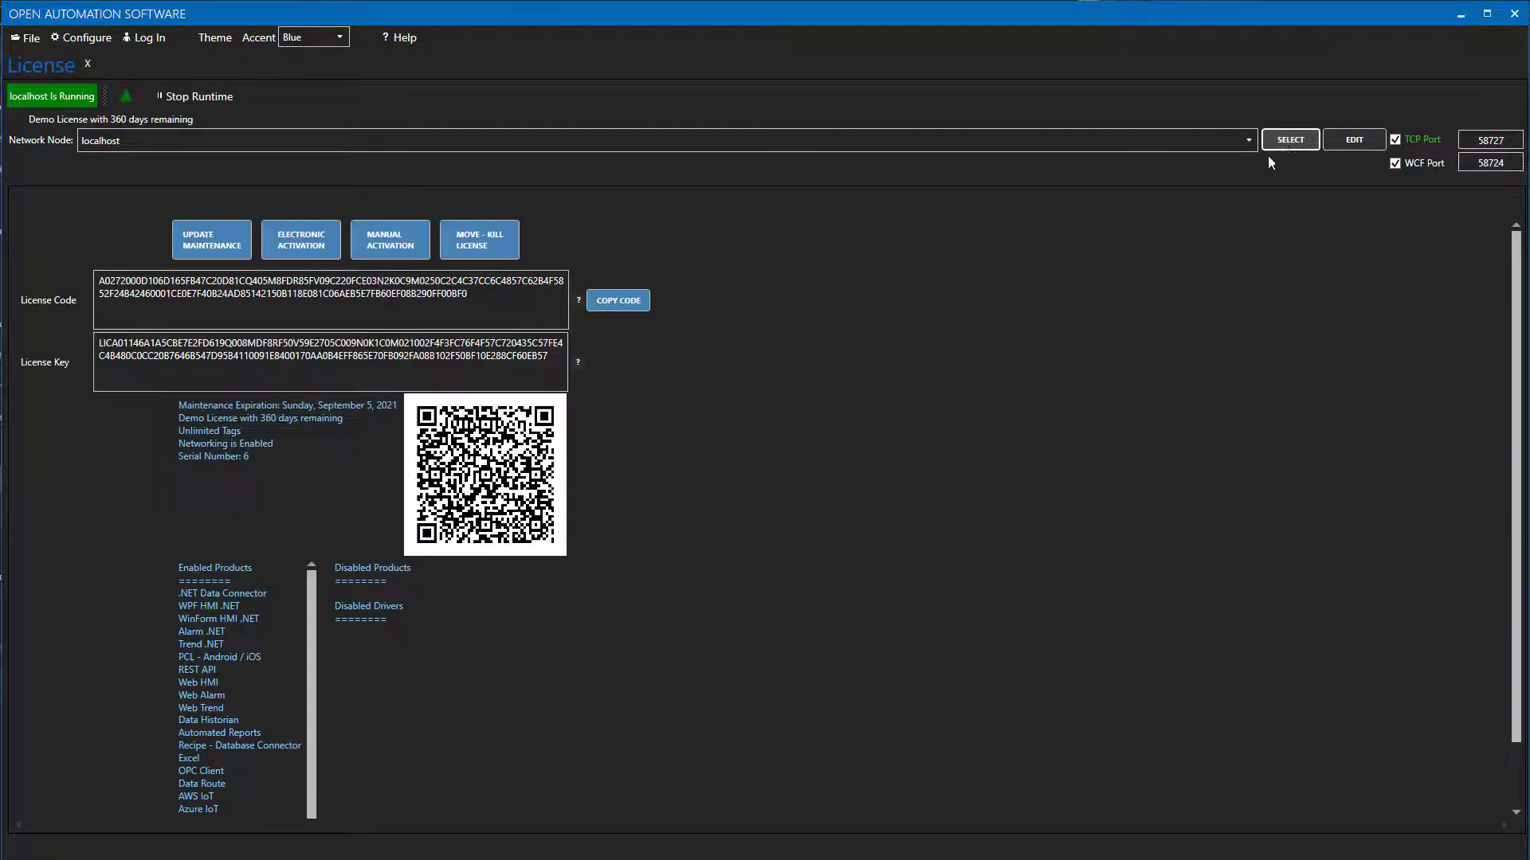
scroll(538, 600, "down", 3)
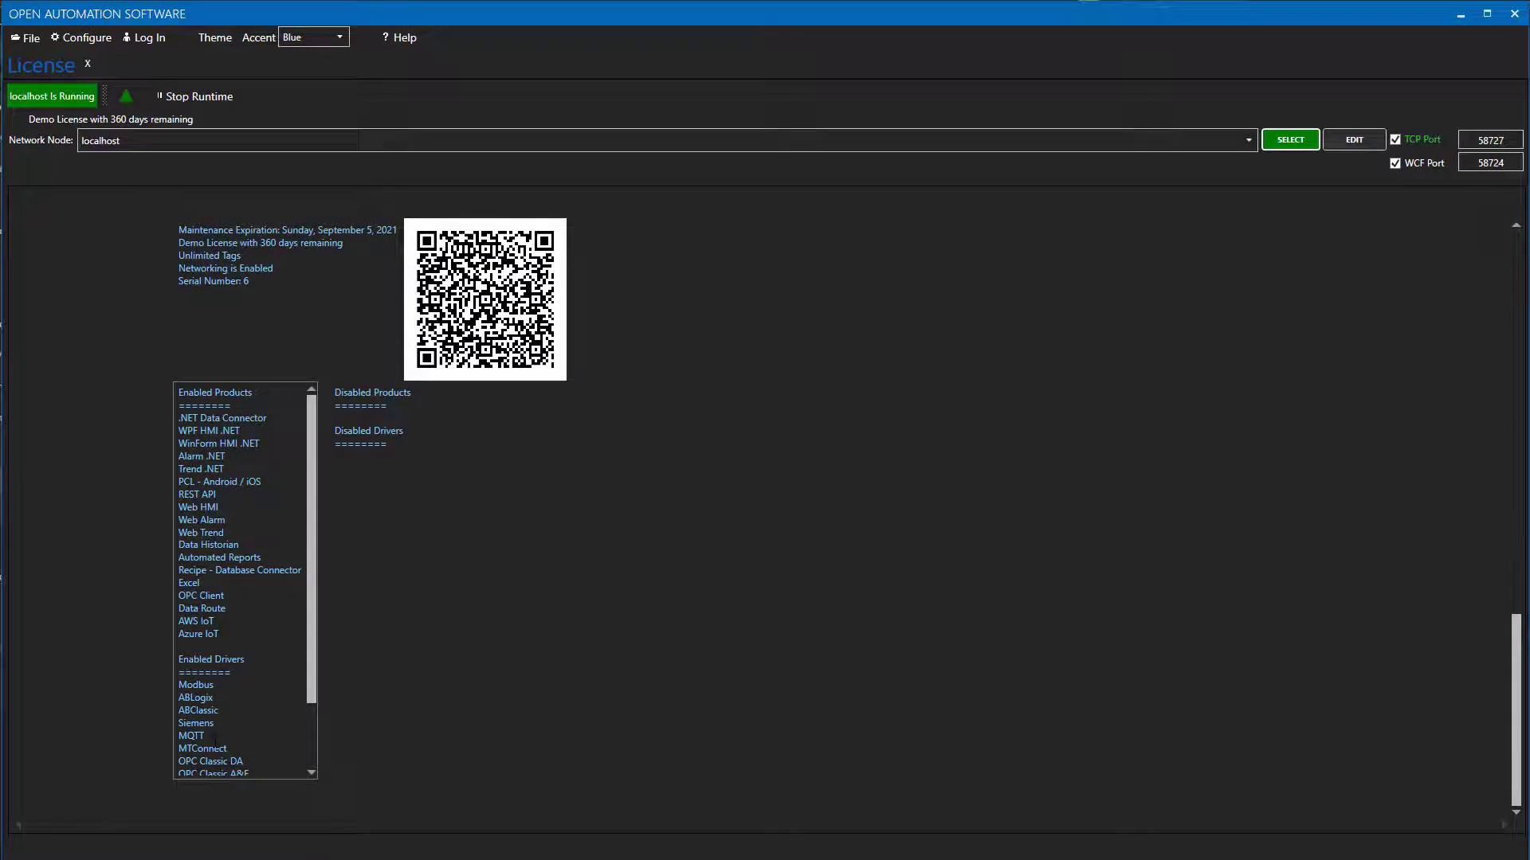
Step: Open the Drivers configuration and connect to localhost to load its drivers
left_click(87, 64)
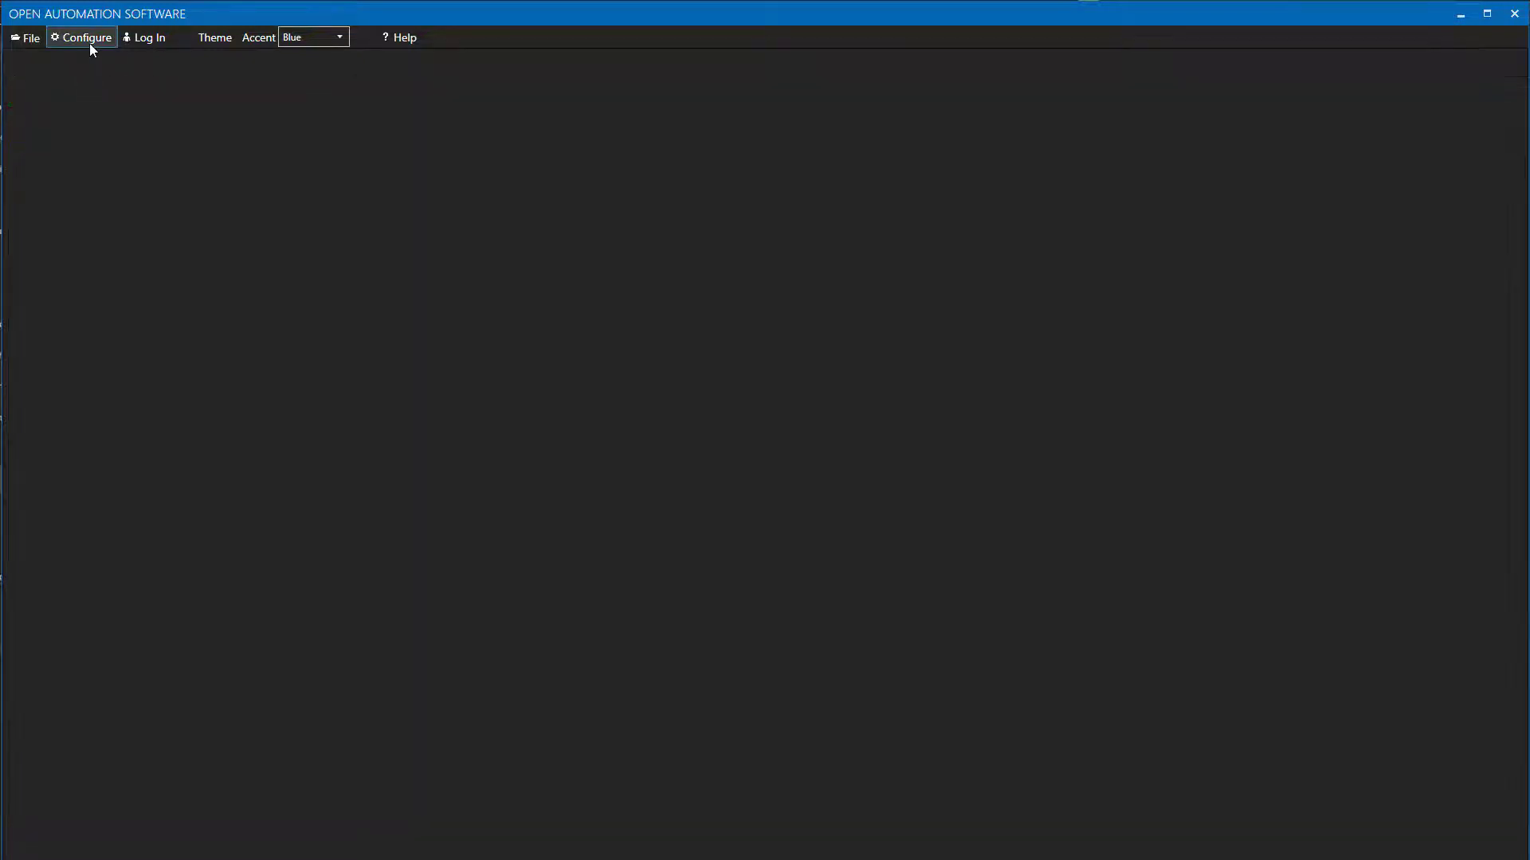
left_click(89, 43)
left_click(91, 85)
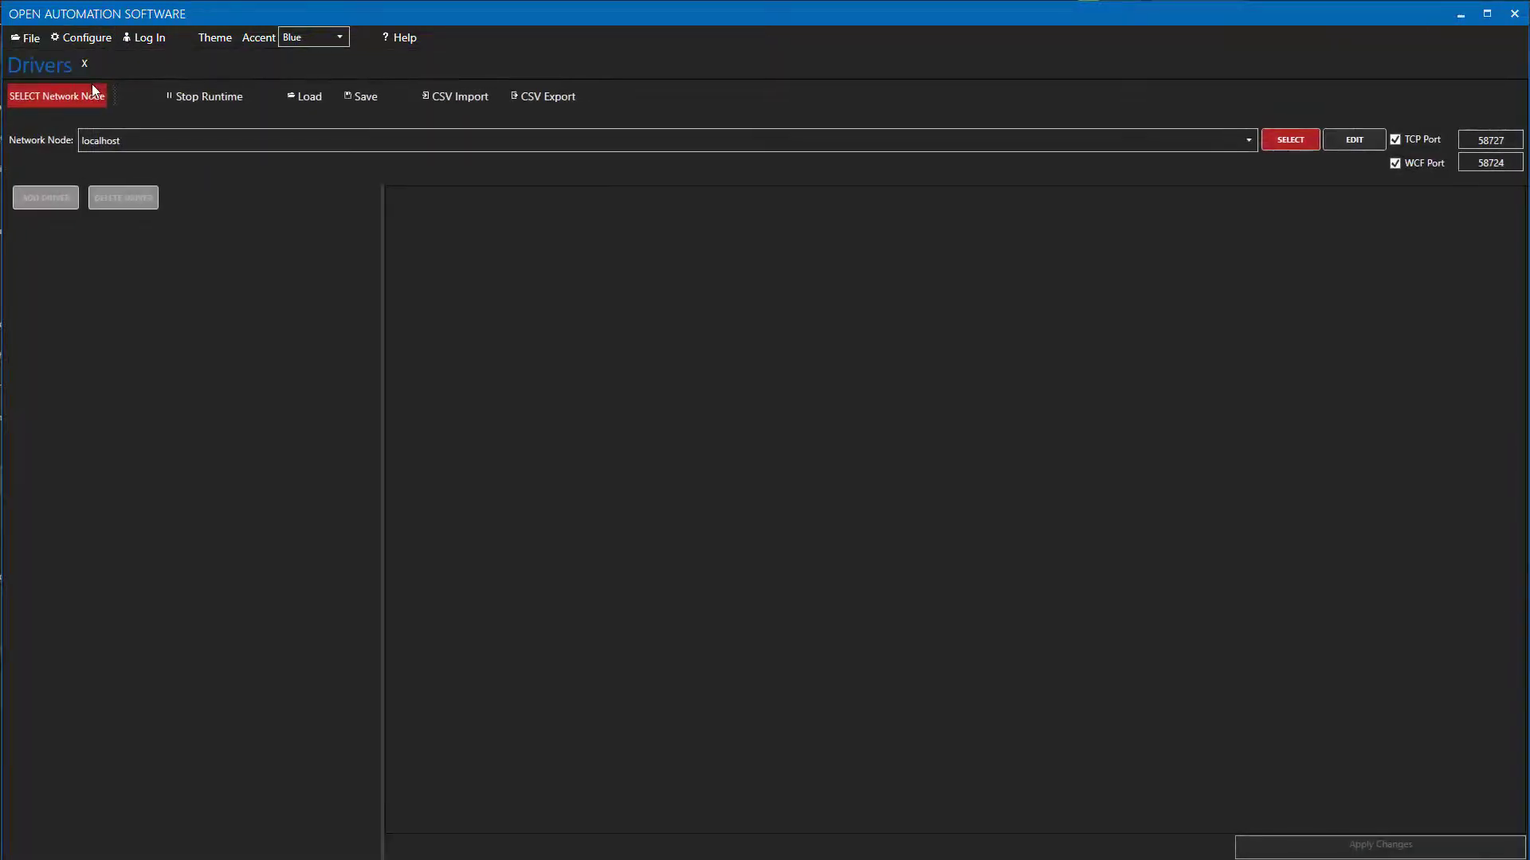
left_click(1273, 141)
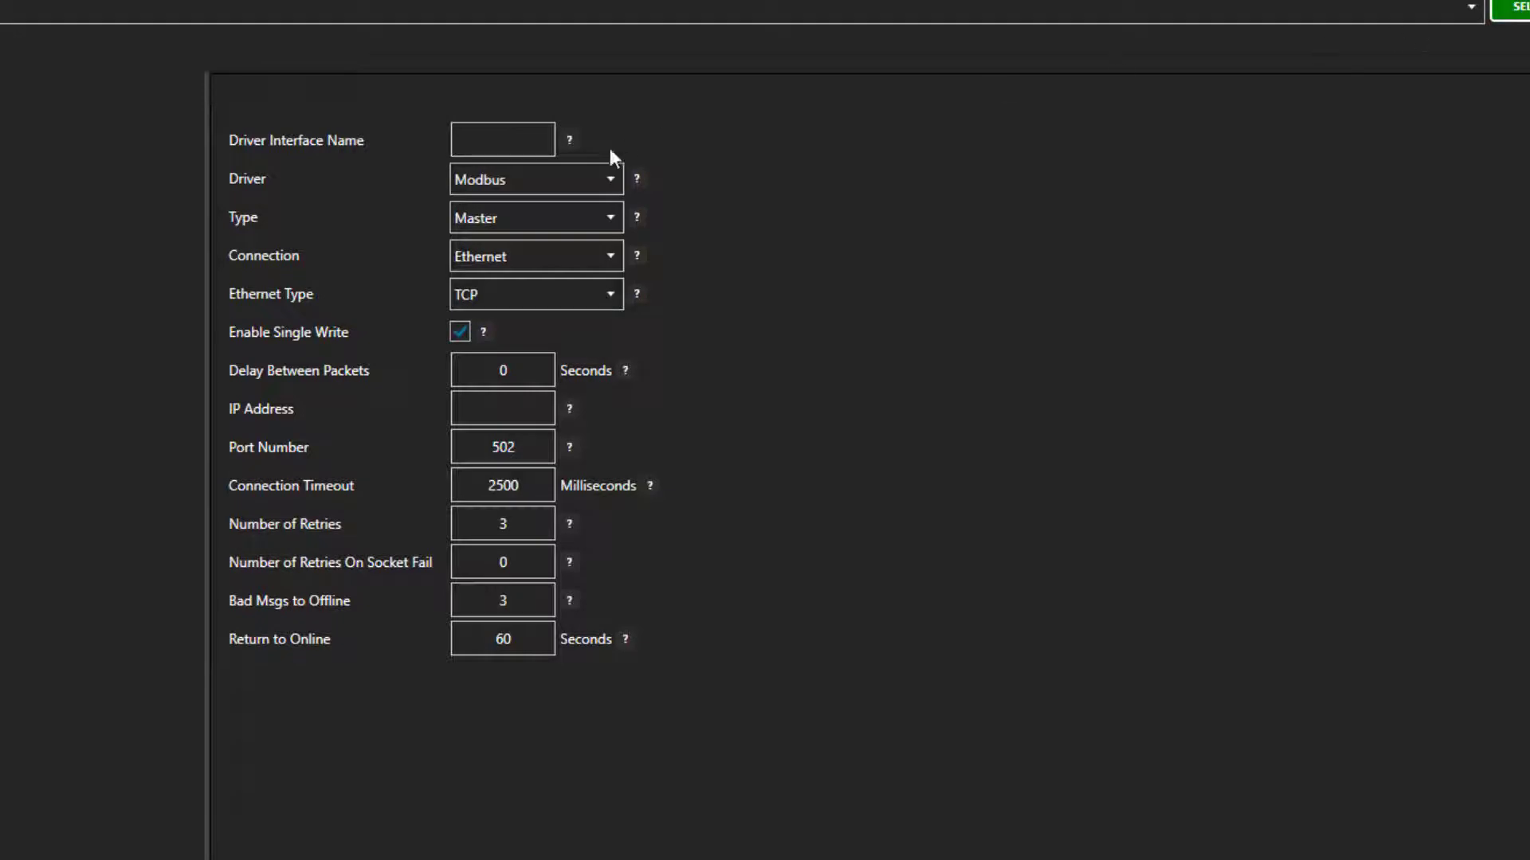
Step: Add an MQTT driver named MyEclipse with broker address mqtt.eclipse.org
left_click(502, 141)
type("MyE")
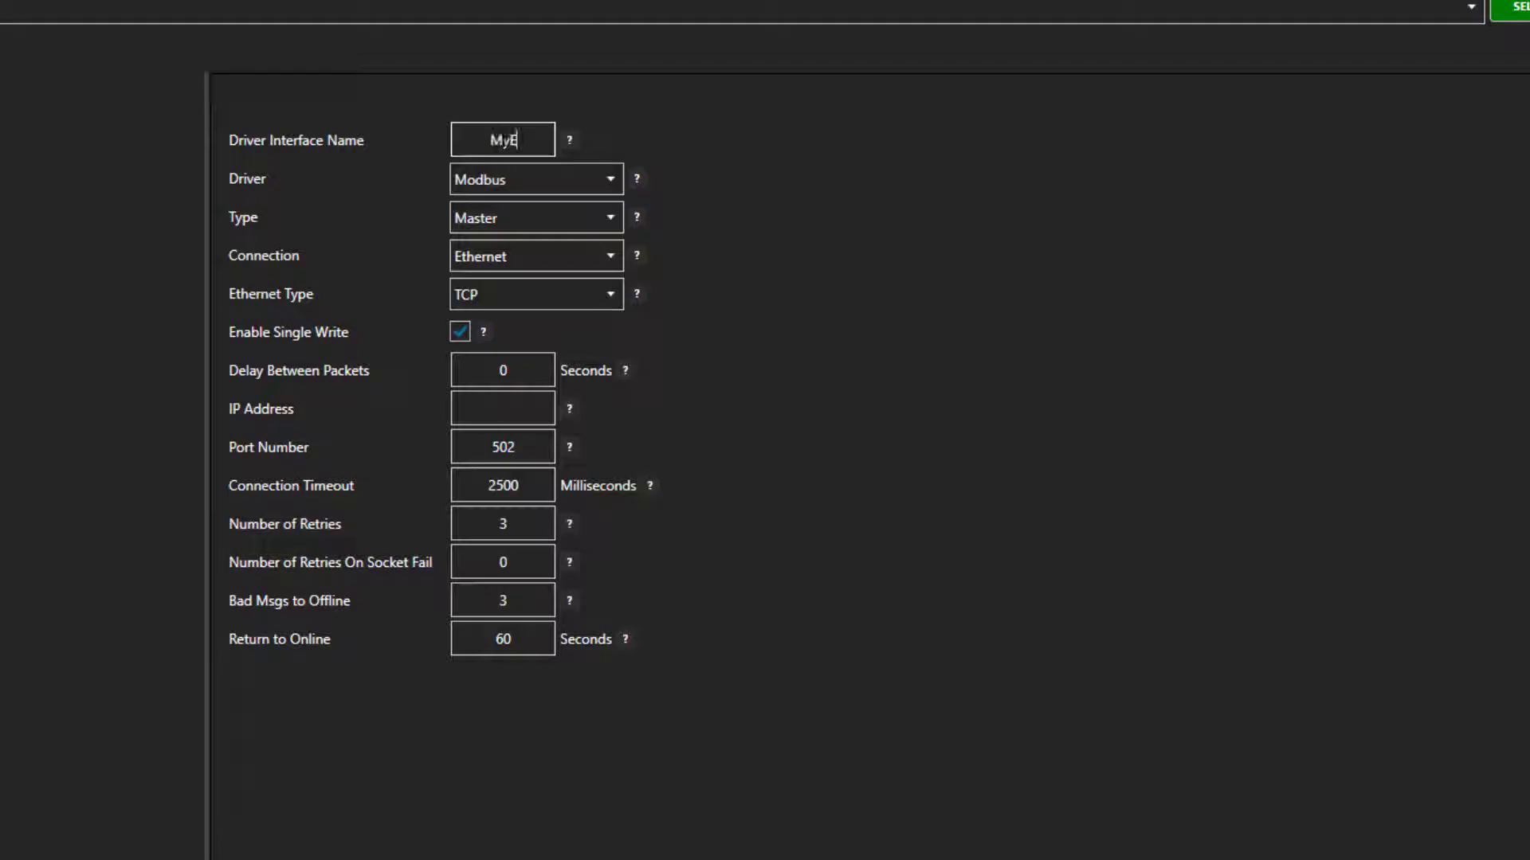
type("clipse")
left_click(610, 180)
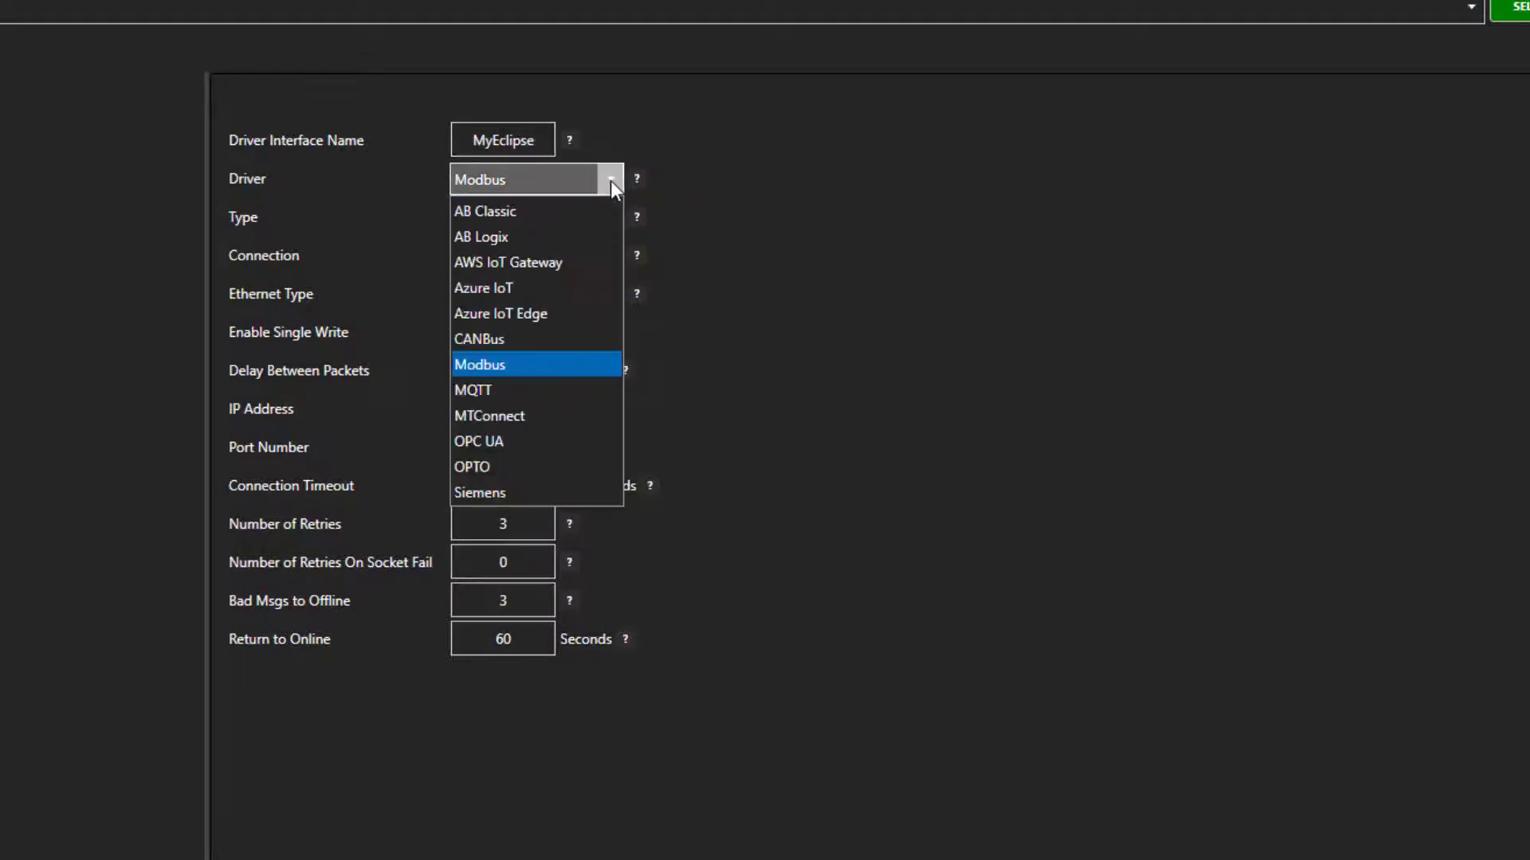
left_click(489, 389)
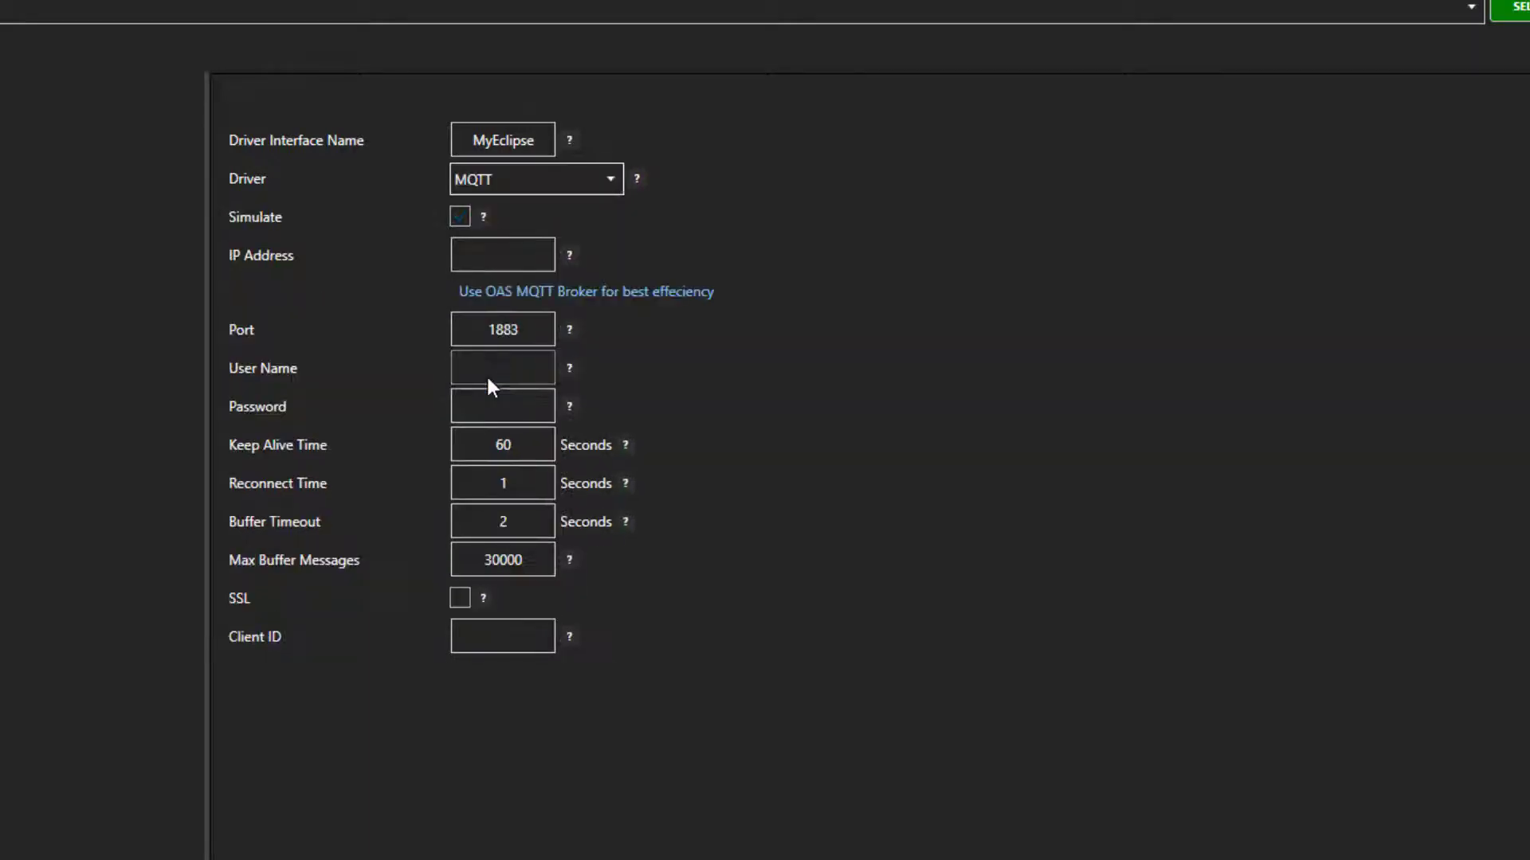
left_click(488, 268)
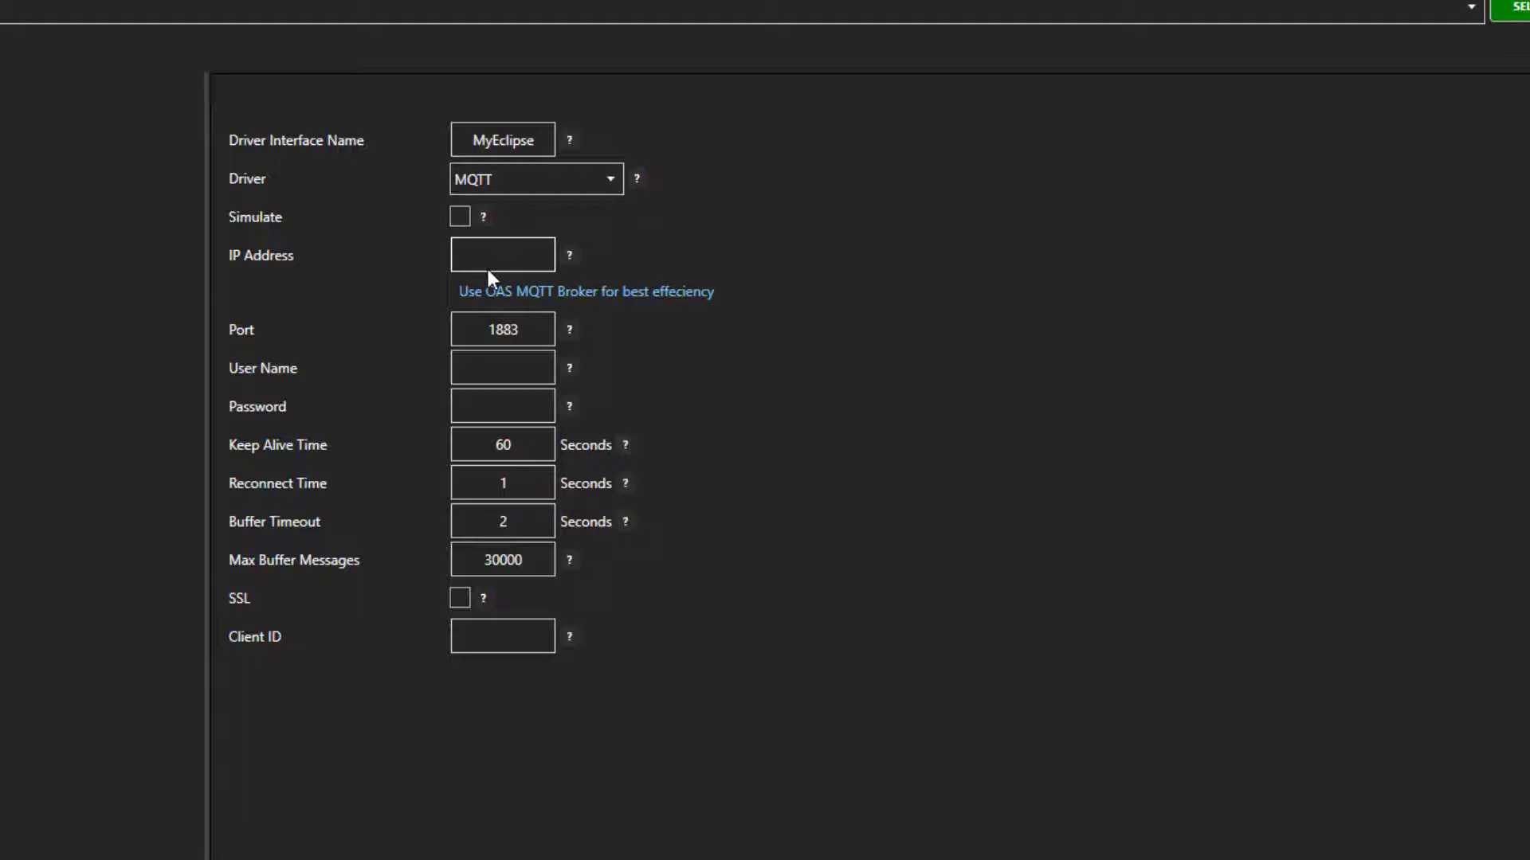
type("mqtt.eclipse.org")
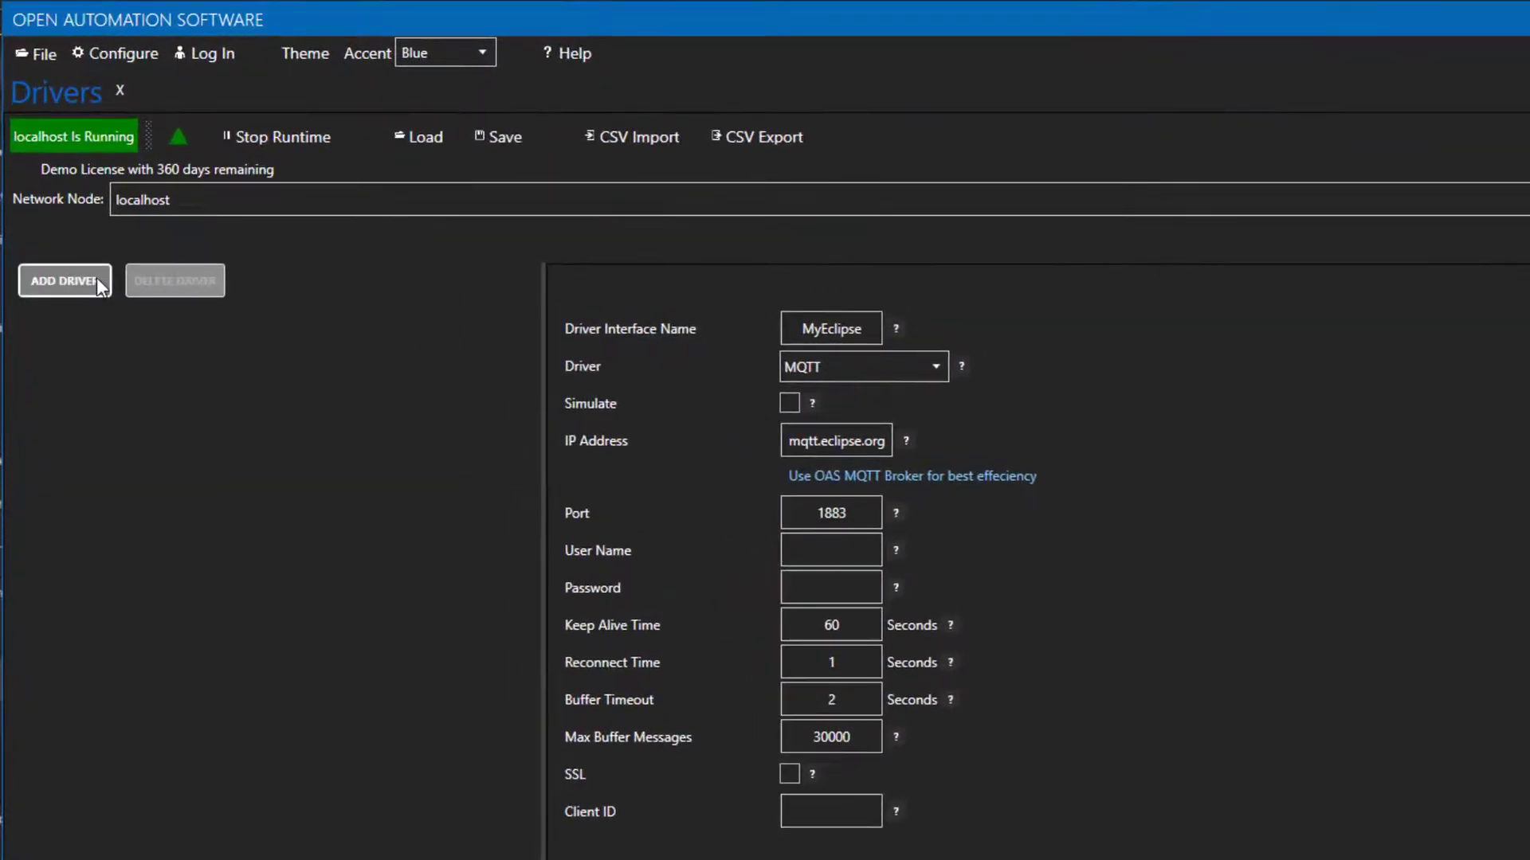
left_click(98, 286)
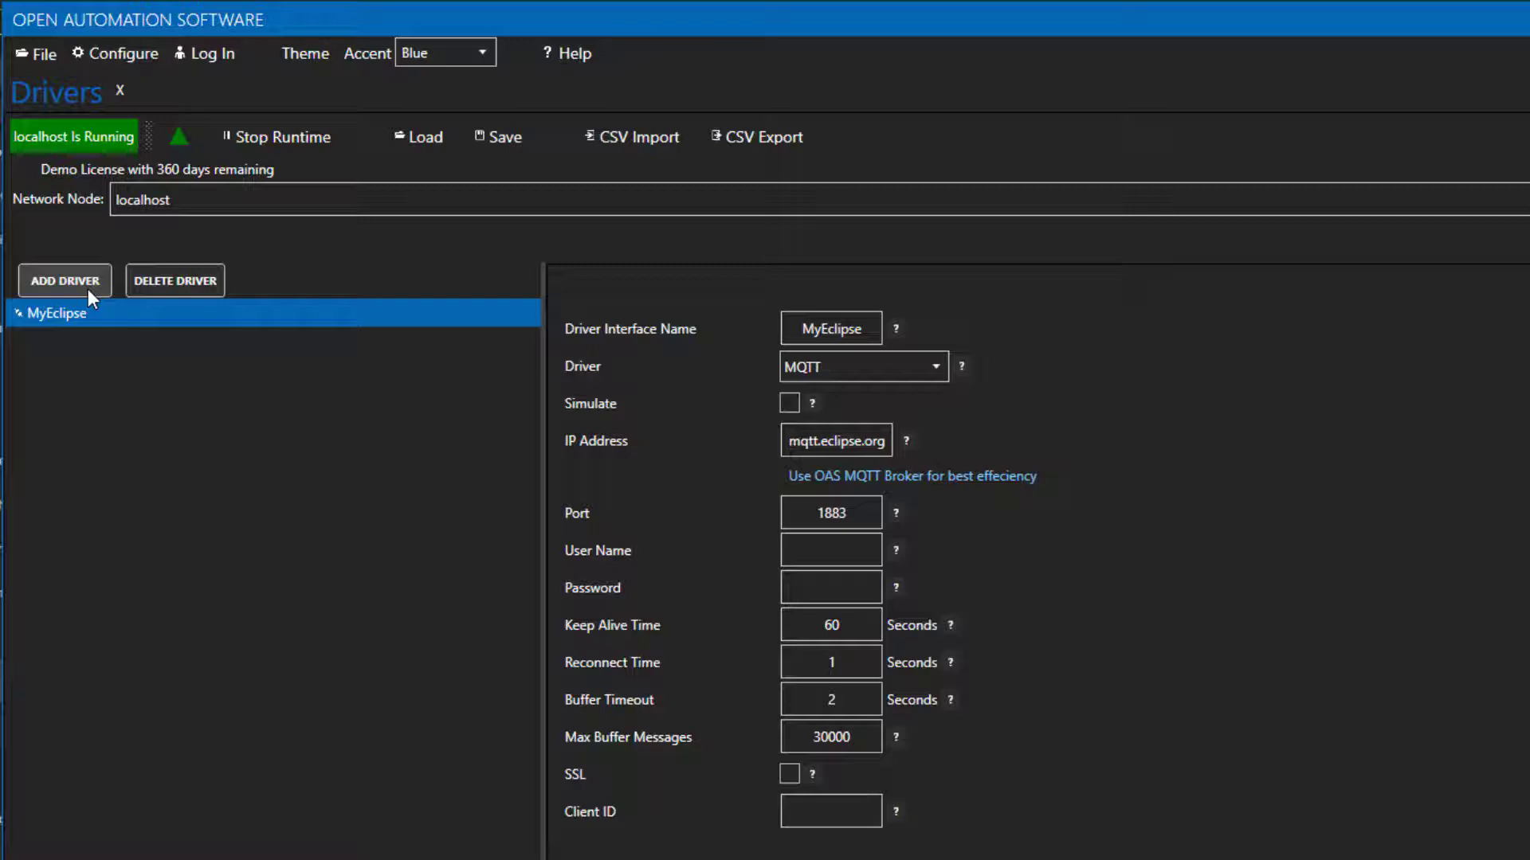
Step: Show the settings of tag A in the Tags configuration
left_click(99, 54)
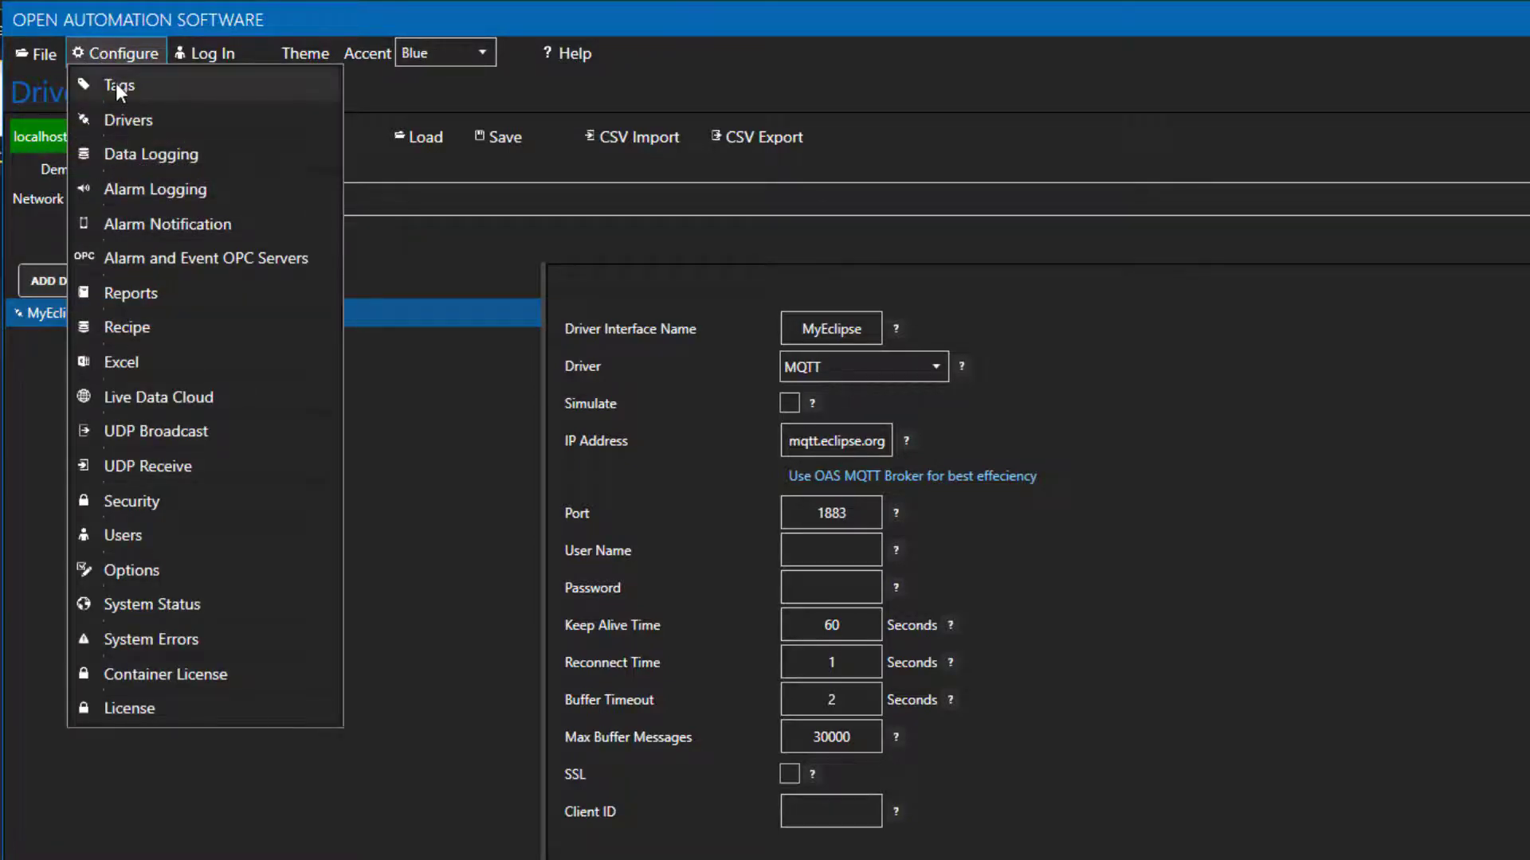
left_click(117, 83)
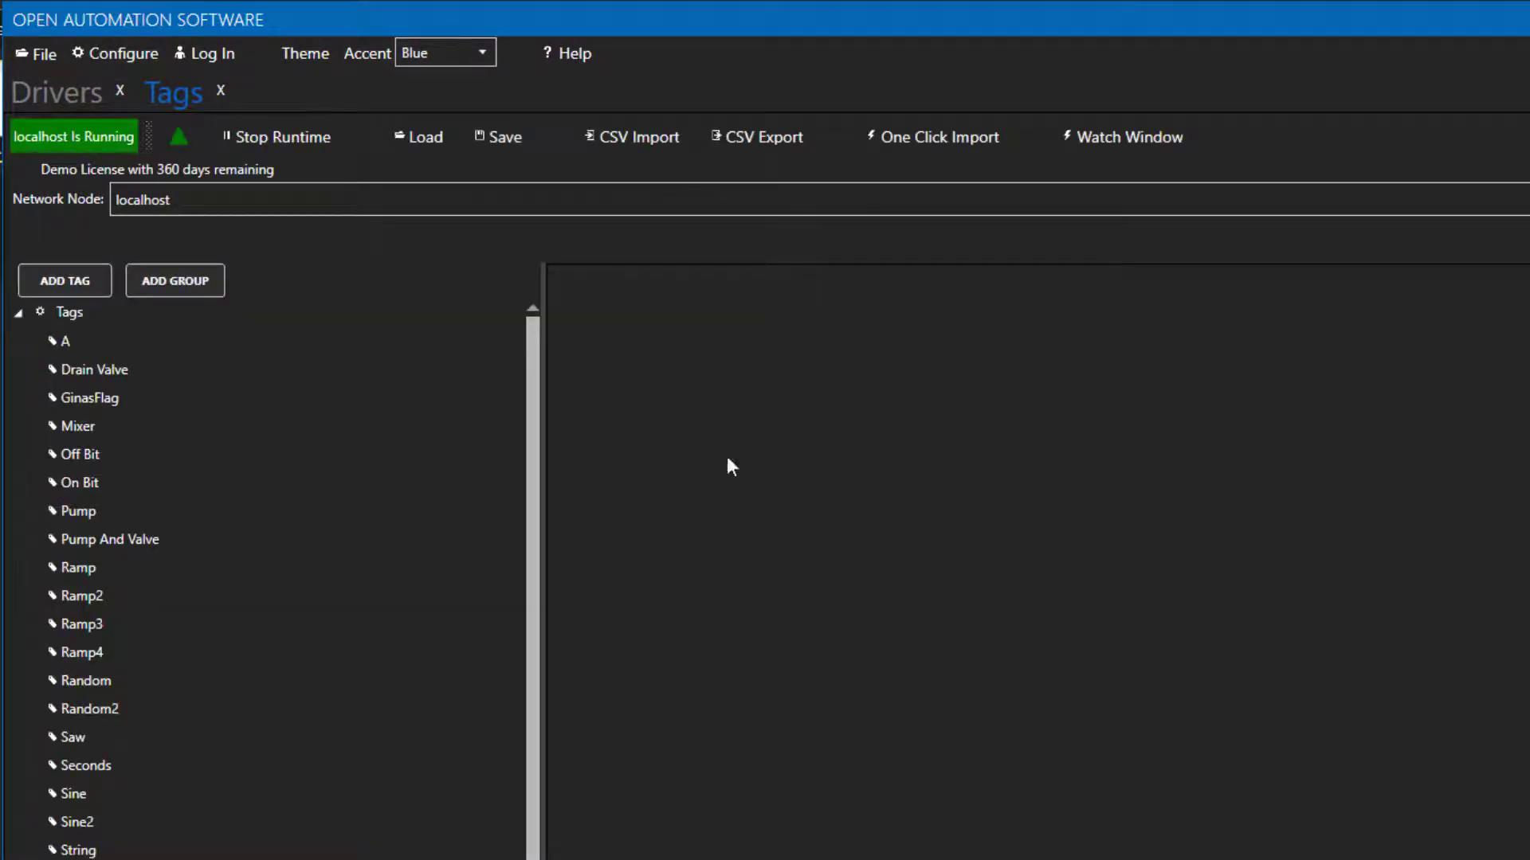
left_click(62, 352)
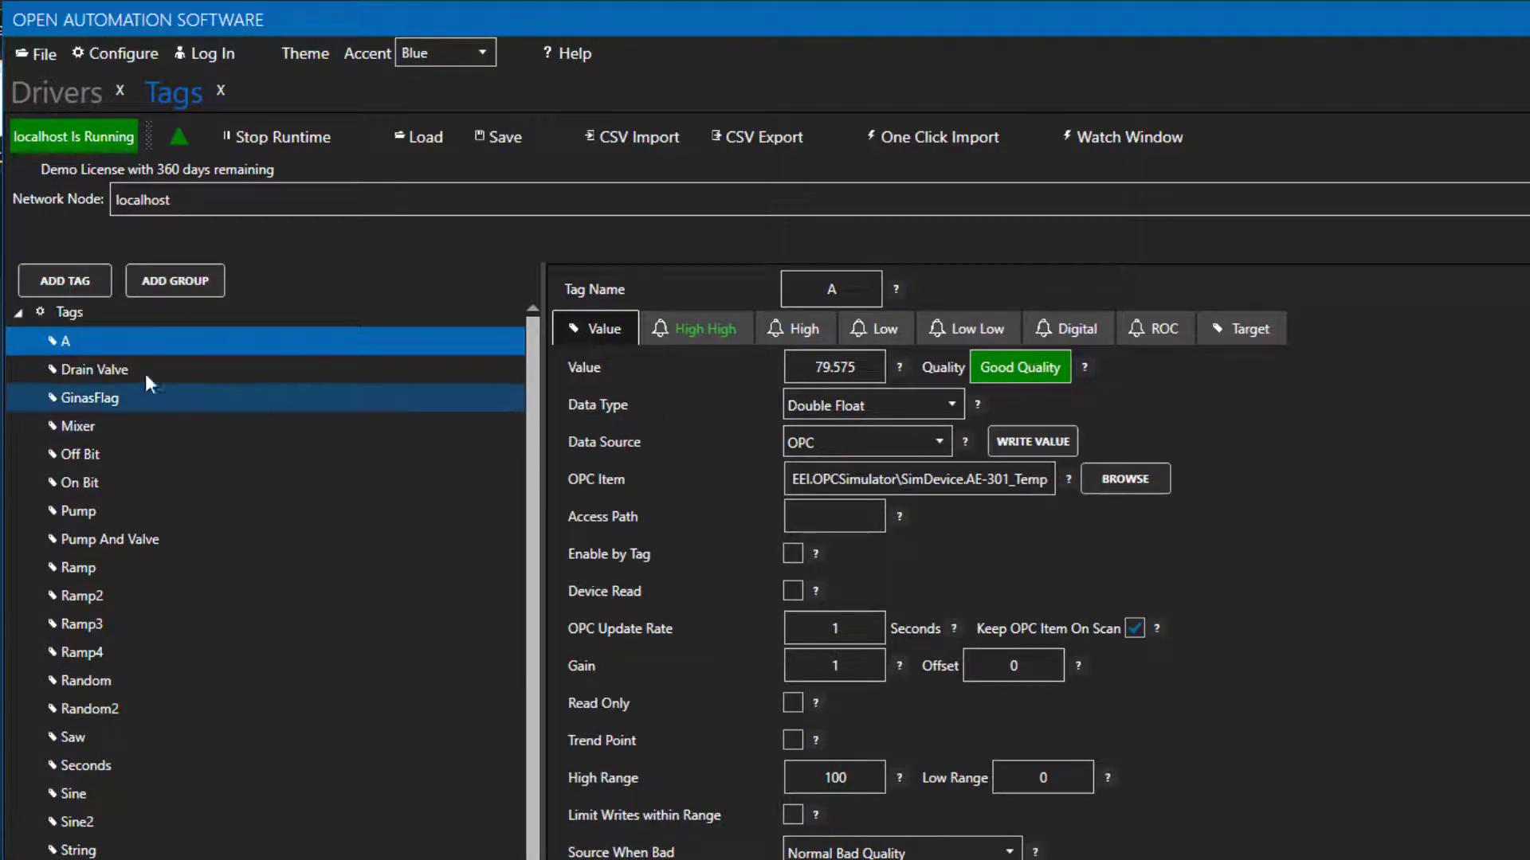
Step: Add tag A to the Watch Window and widen it to reveal Quality and Time Stamp
right_click(62, 339)
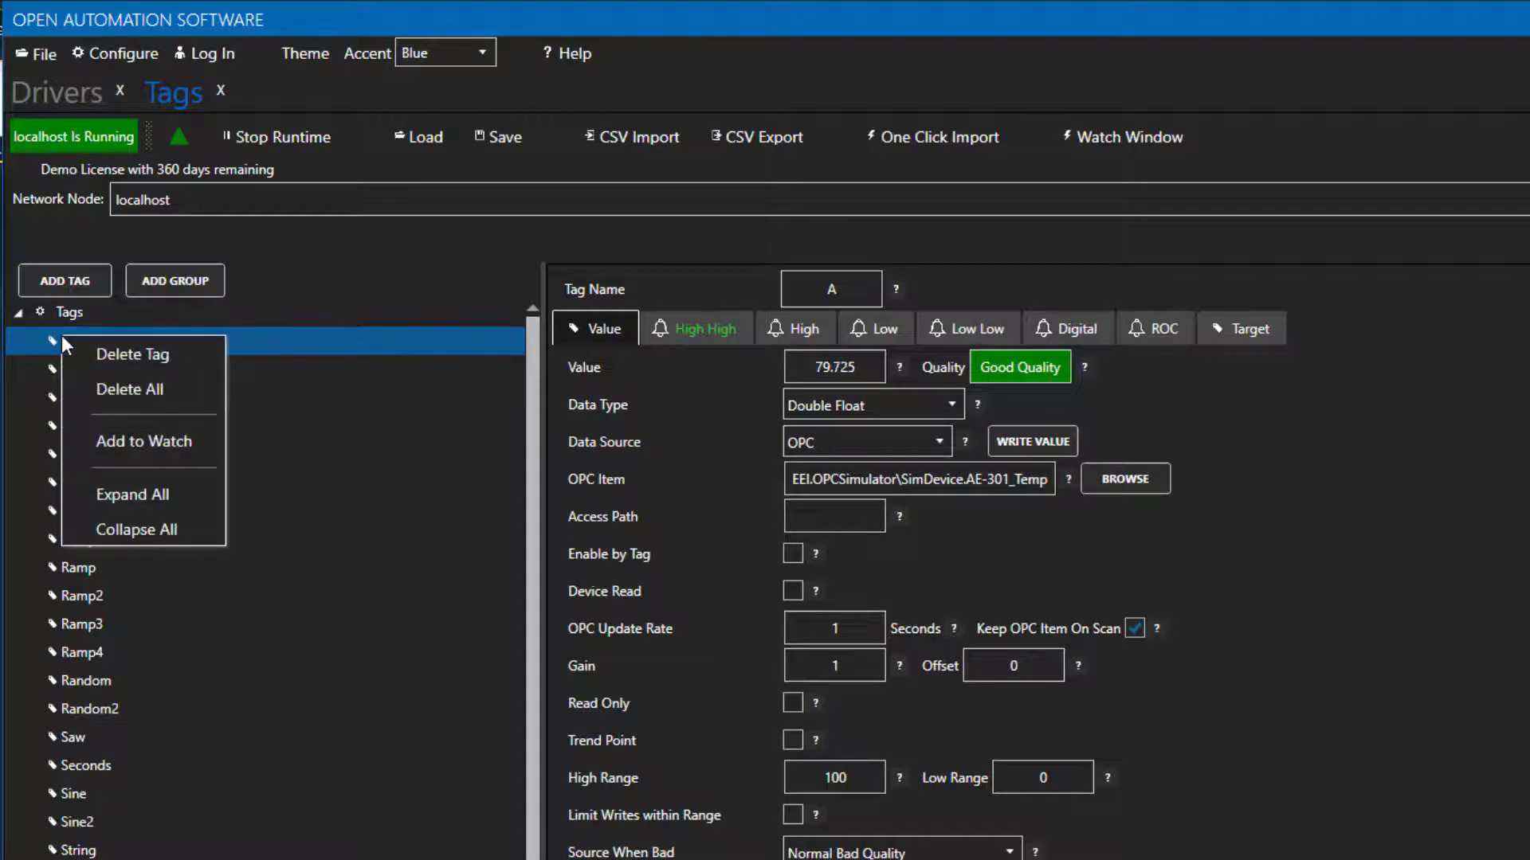
left_click(113, 443)
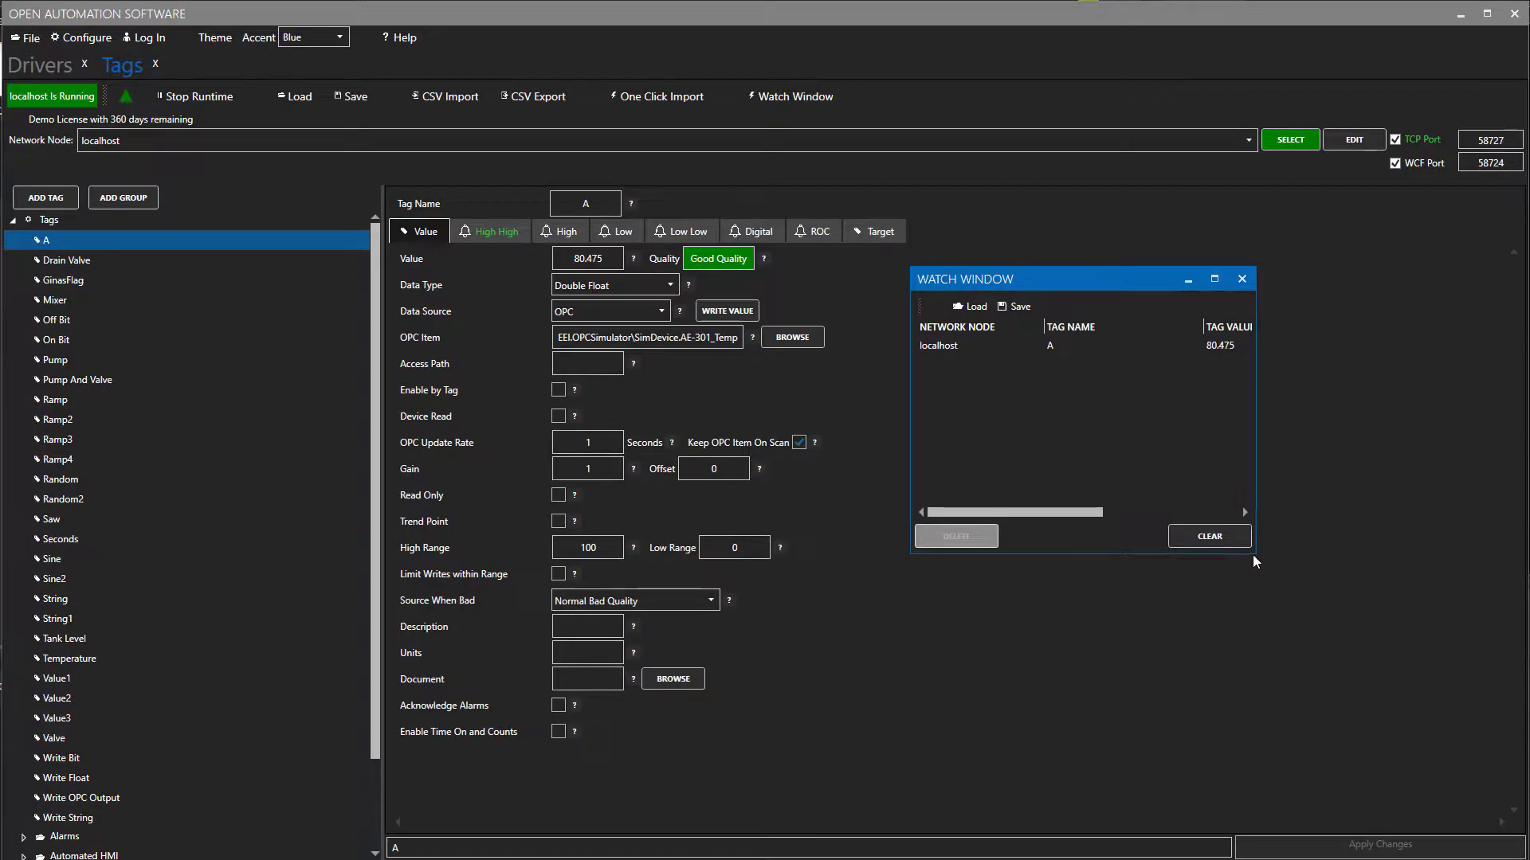
left_click_drag(1255, 553, 1496, 560)
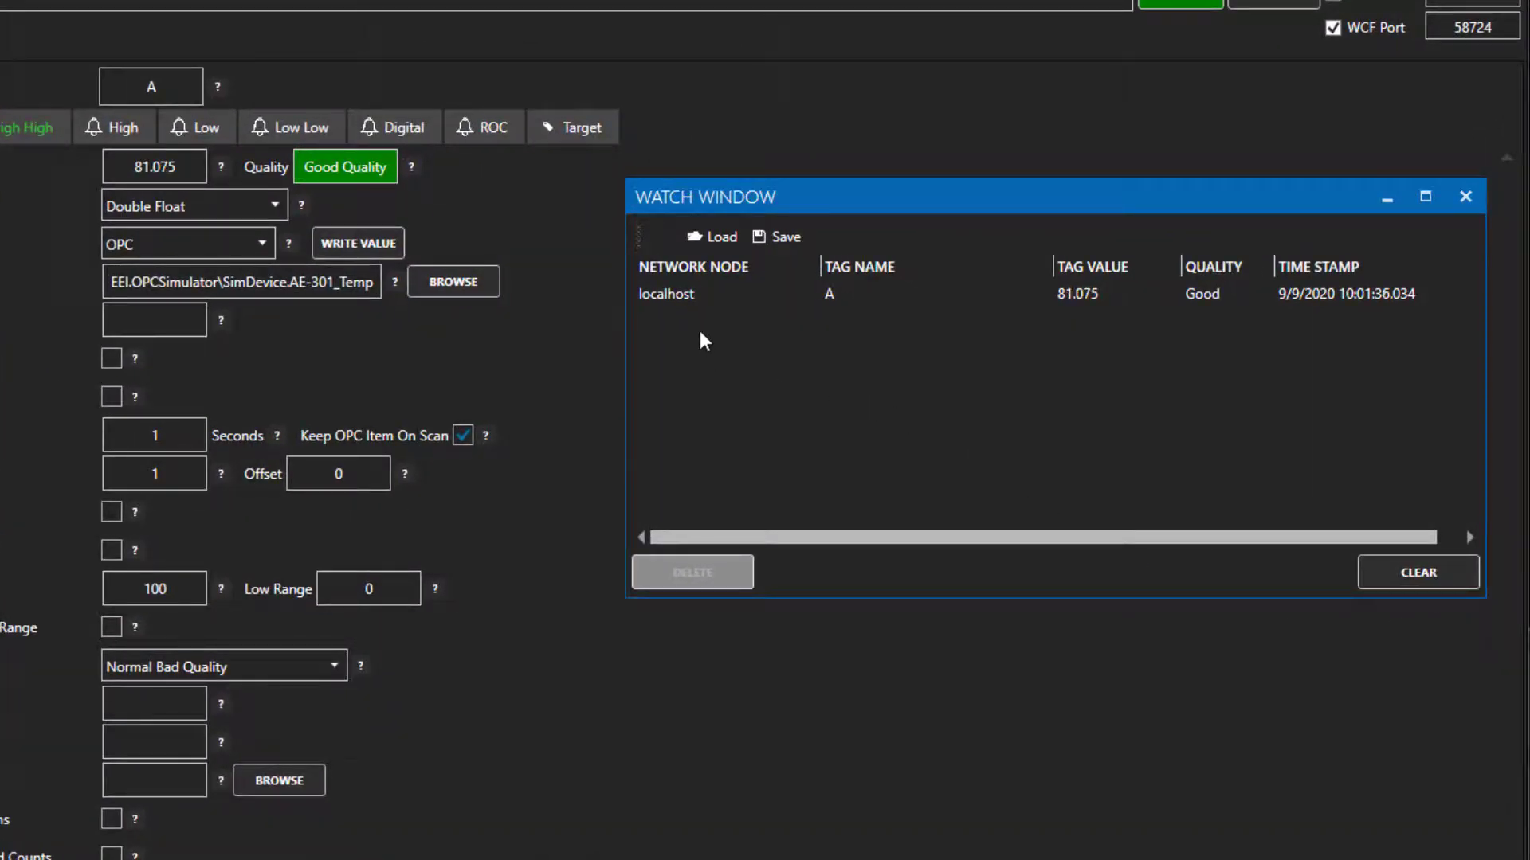
left_click(955, 302)
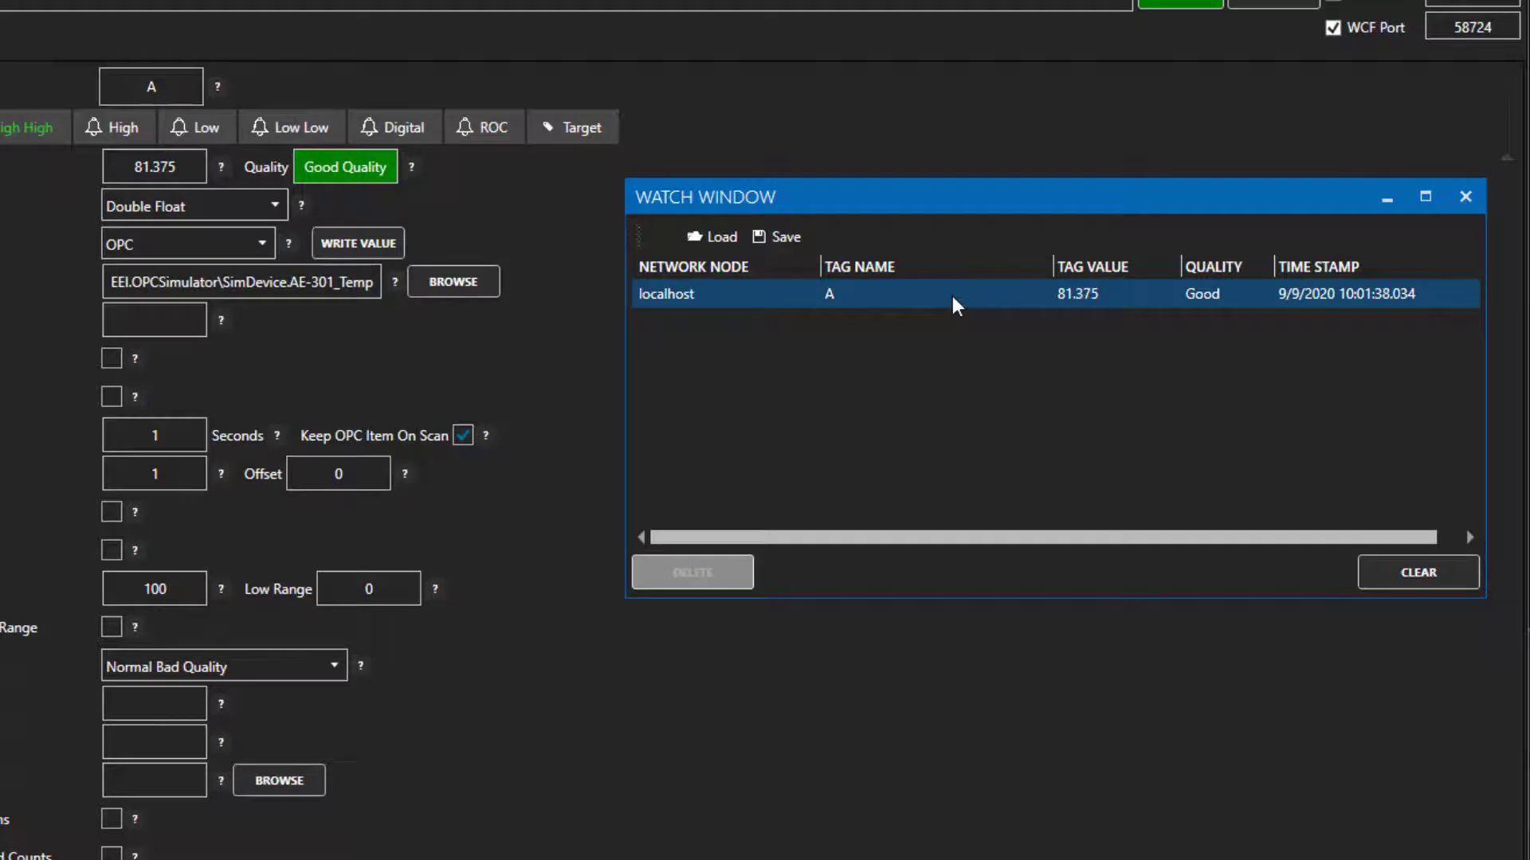
left_click(953, 295)
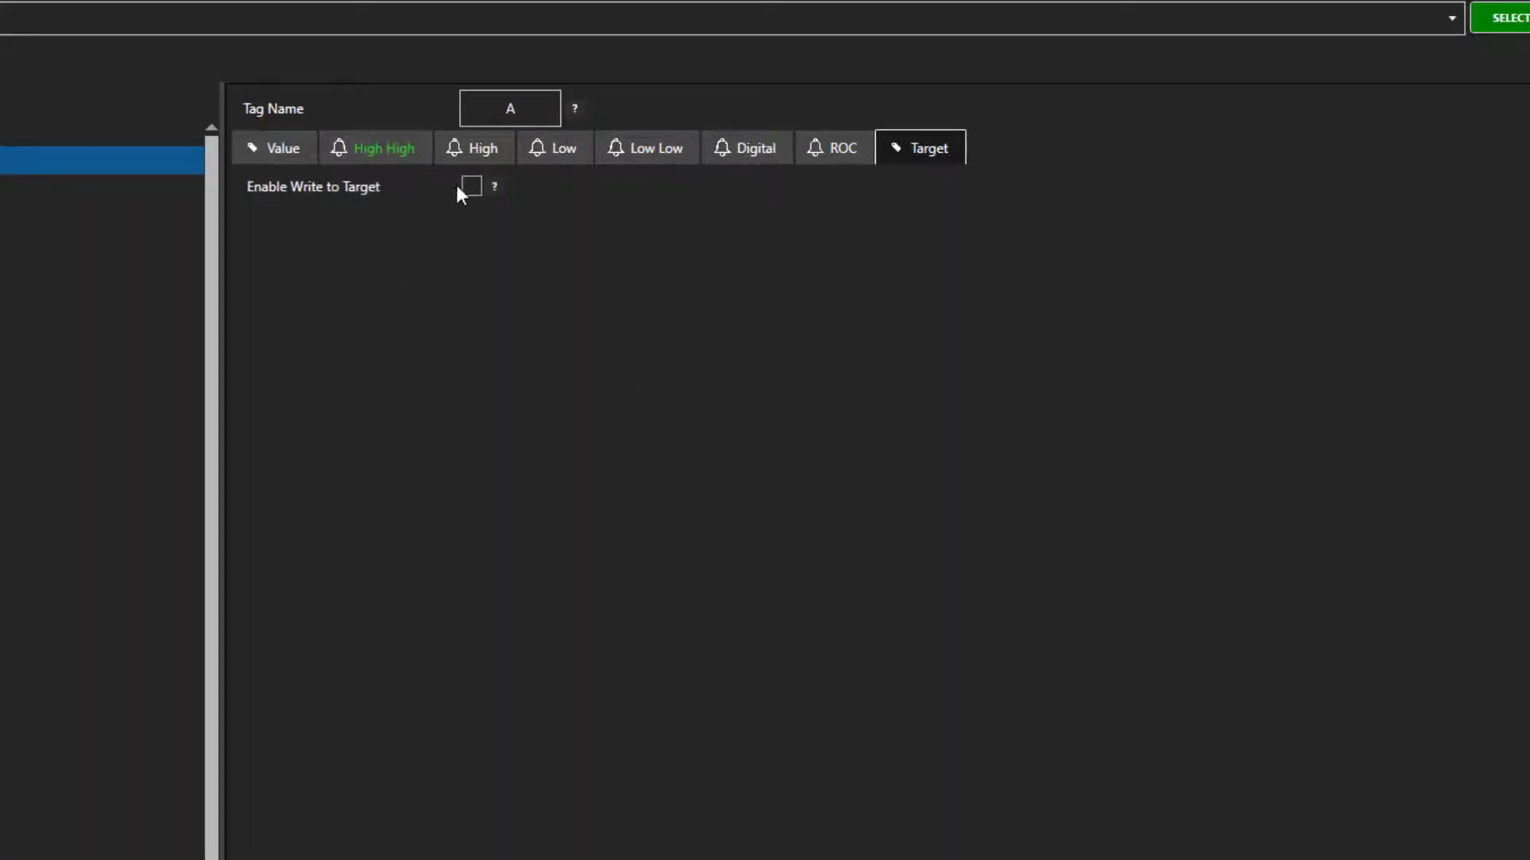
Step: Enable write to target for tag A with MQTT target type and topic OAS_A_TAG, then apply
left_click(471, 185)
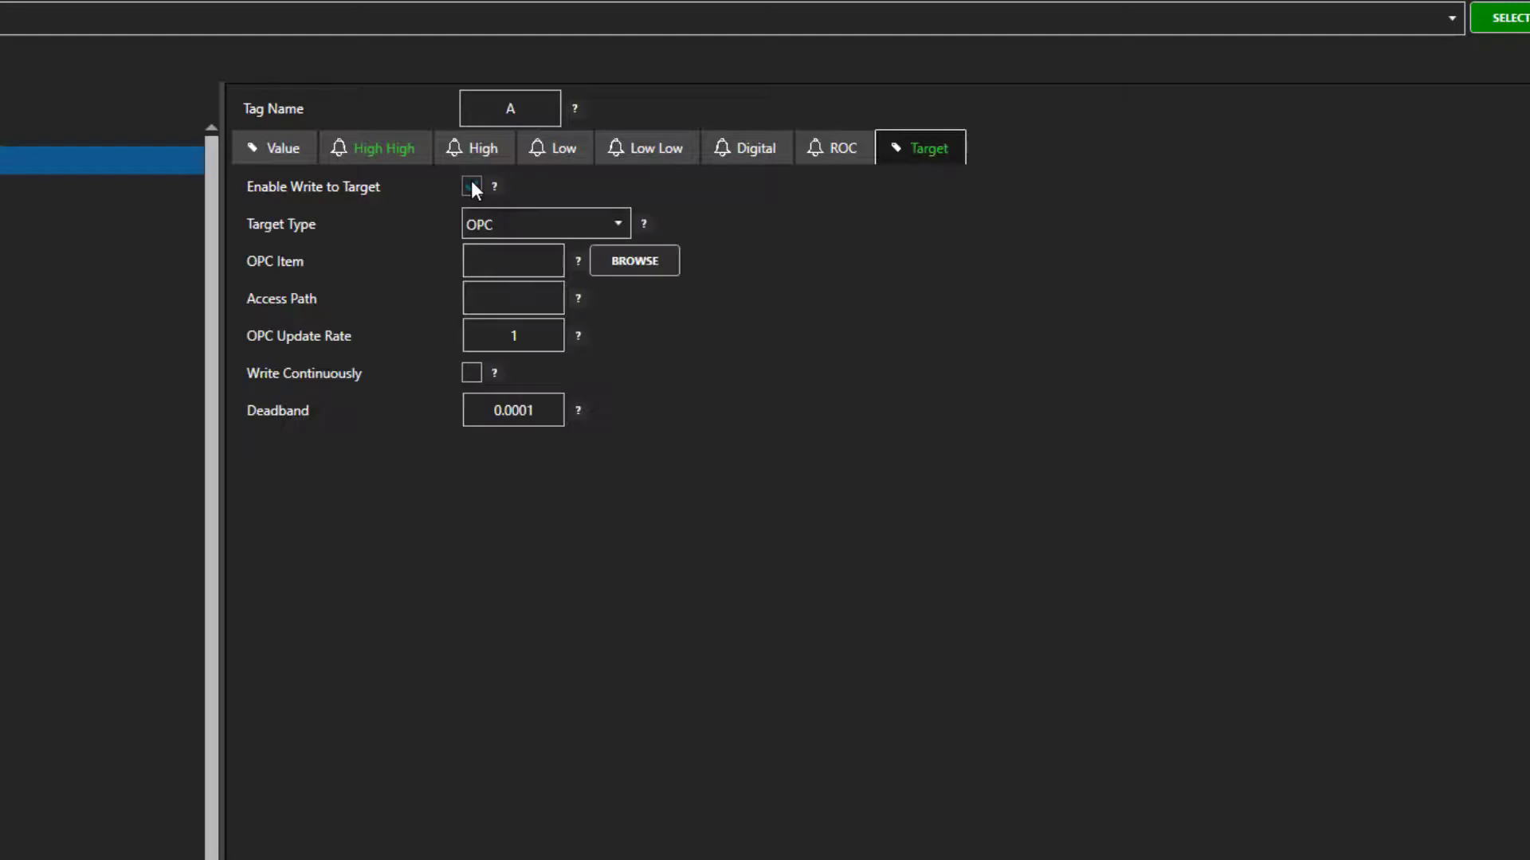
left_click(607, 220)
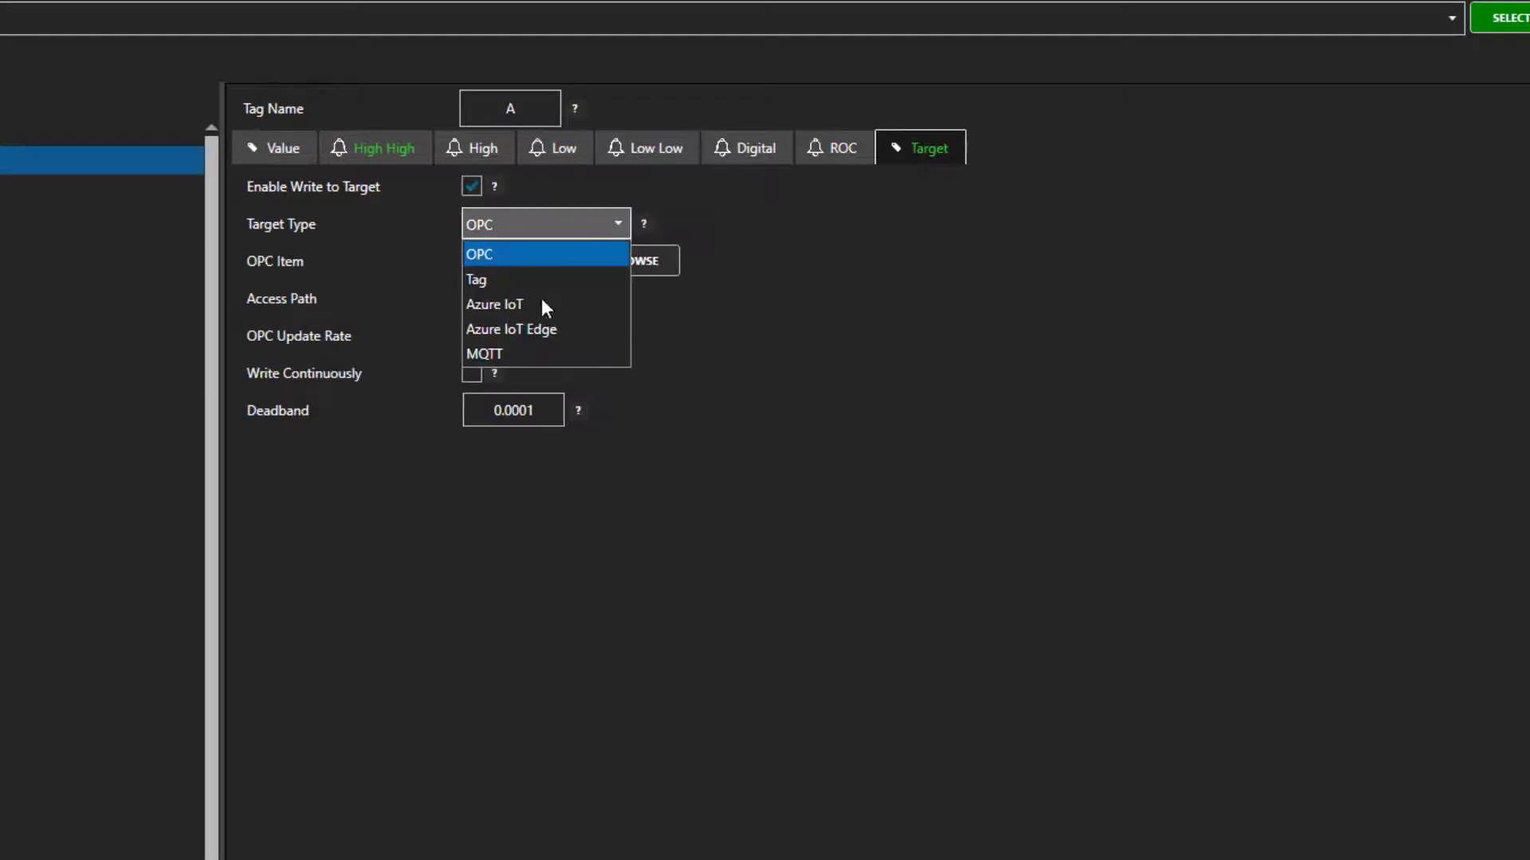
left_click(491, 357)
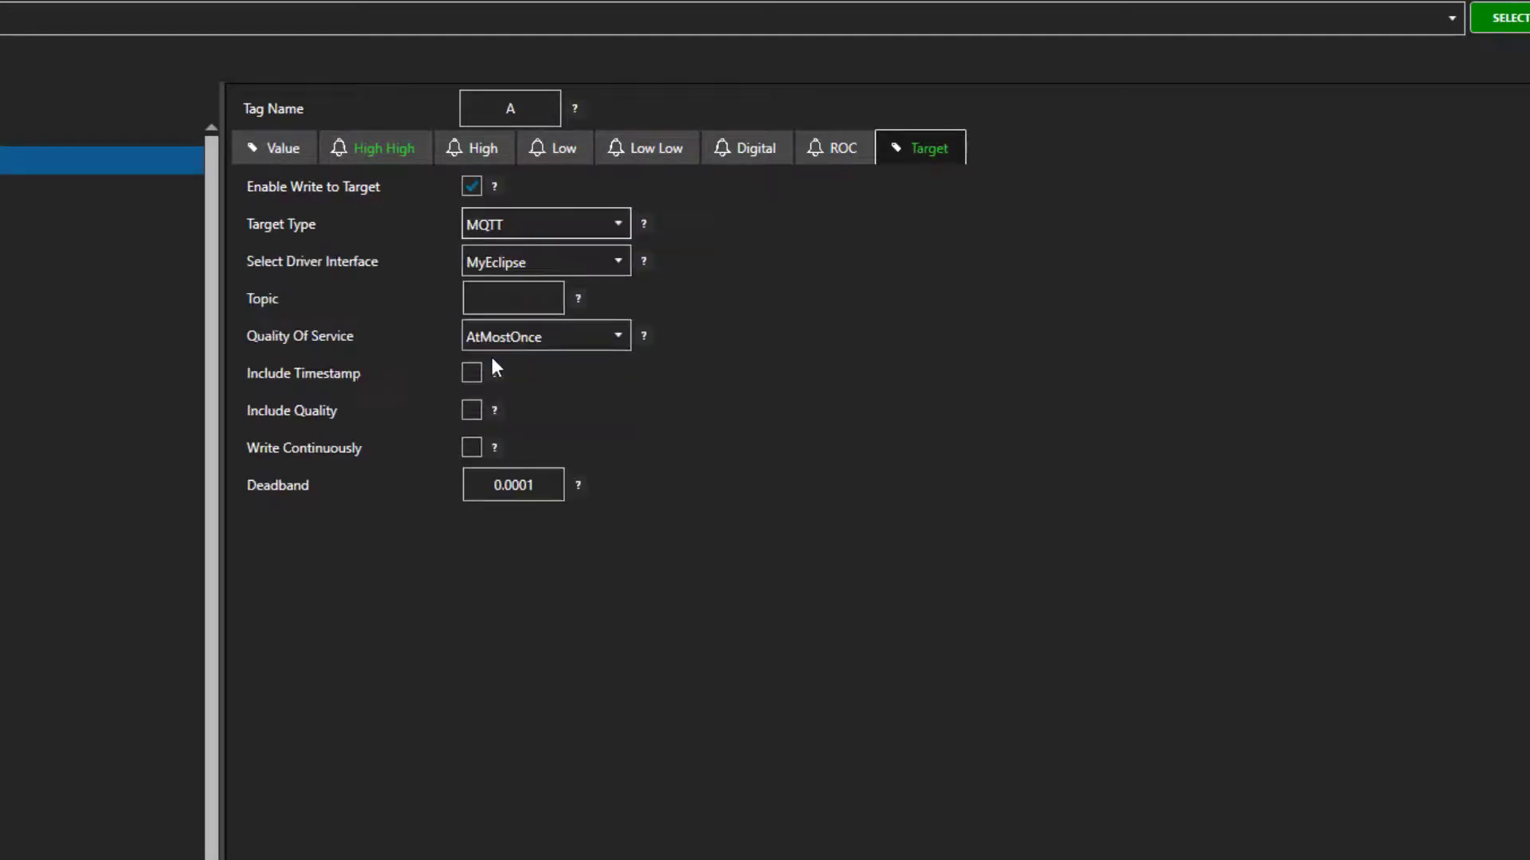
left_click(498, 297)
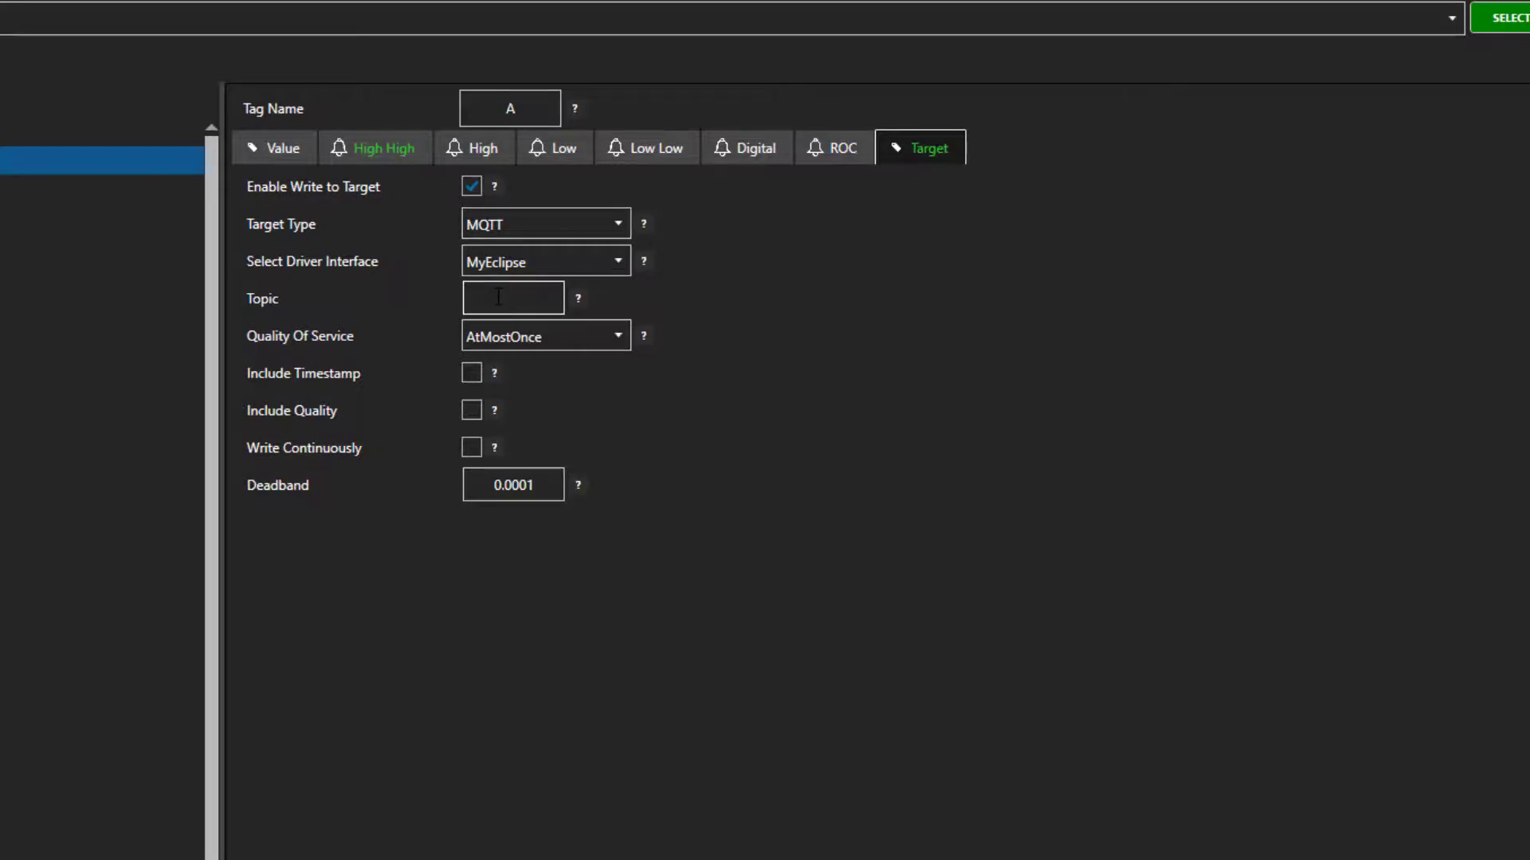
type("OAS_A_TAG")
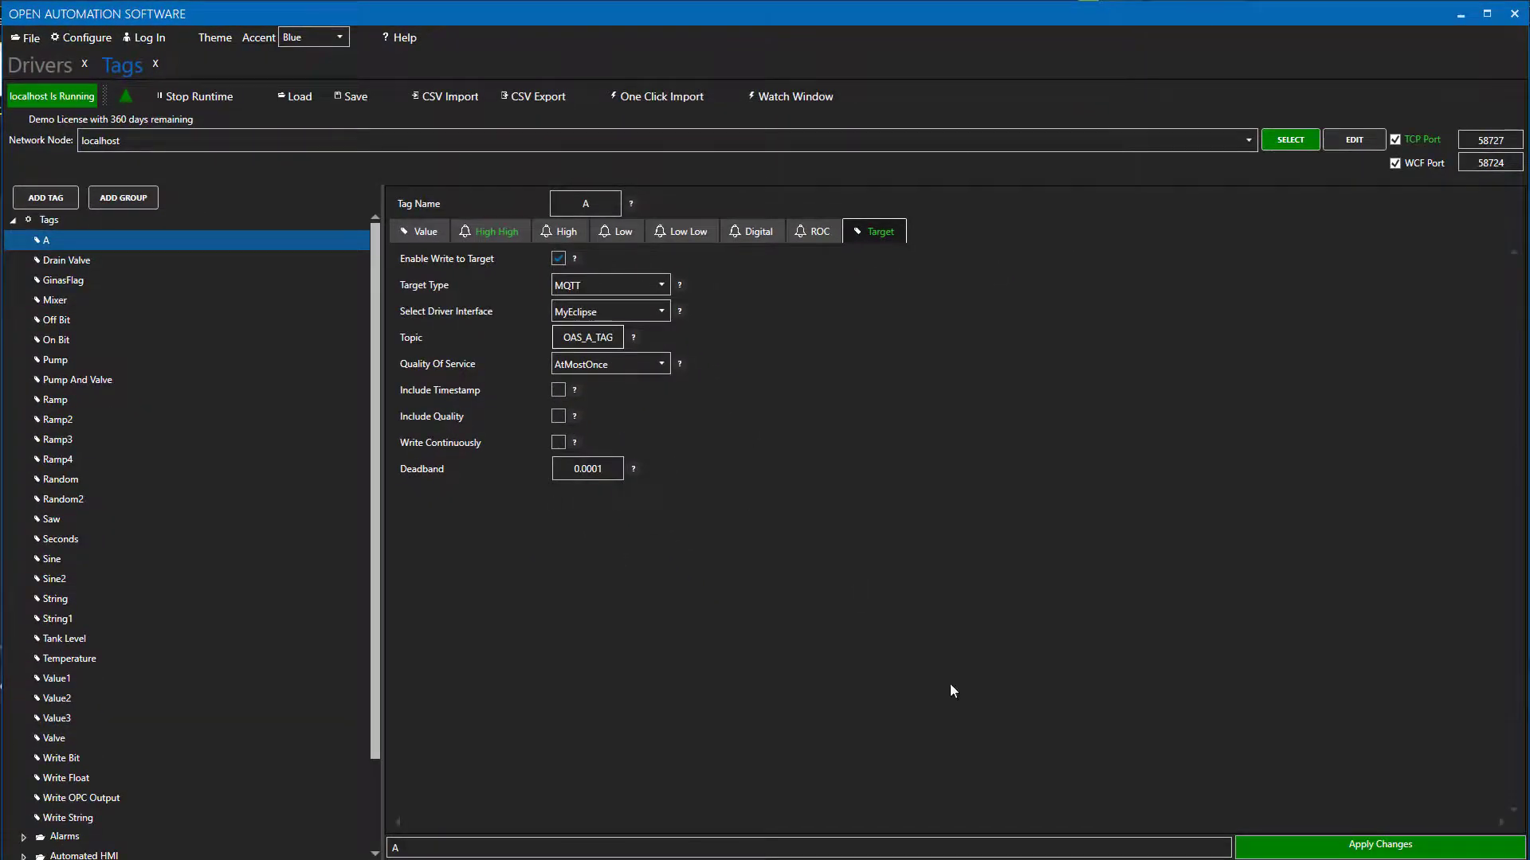
left_click(1387, 846)
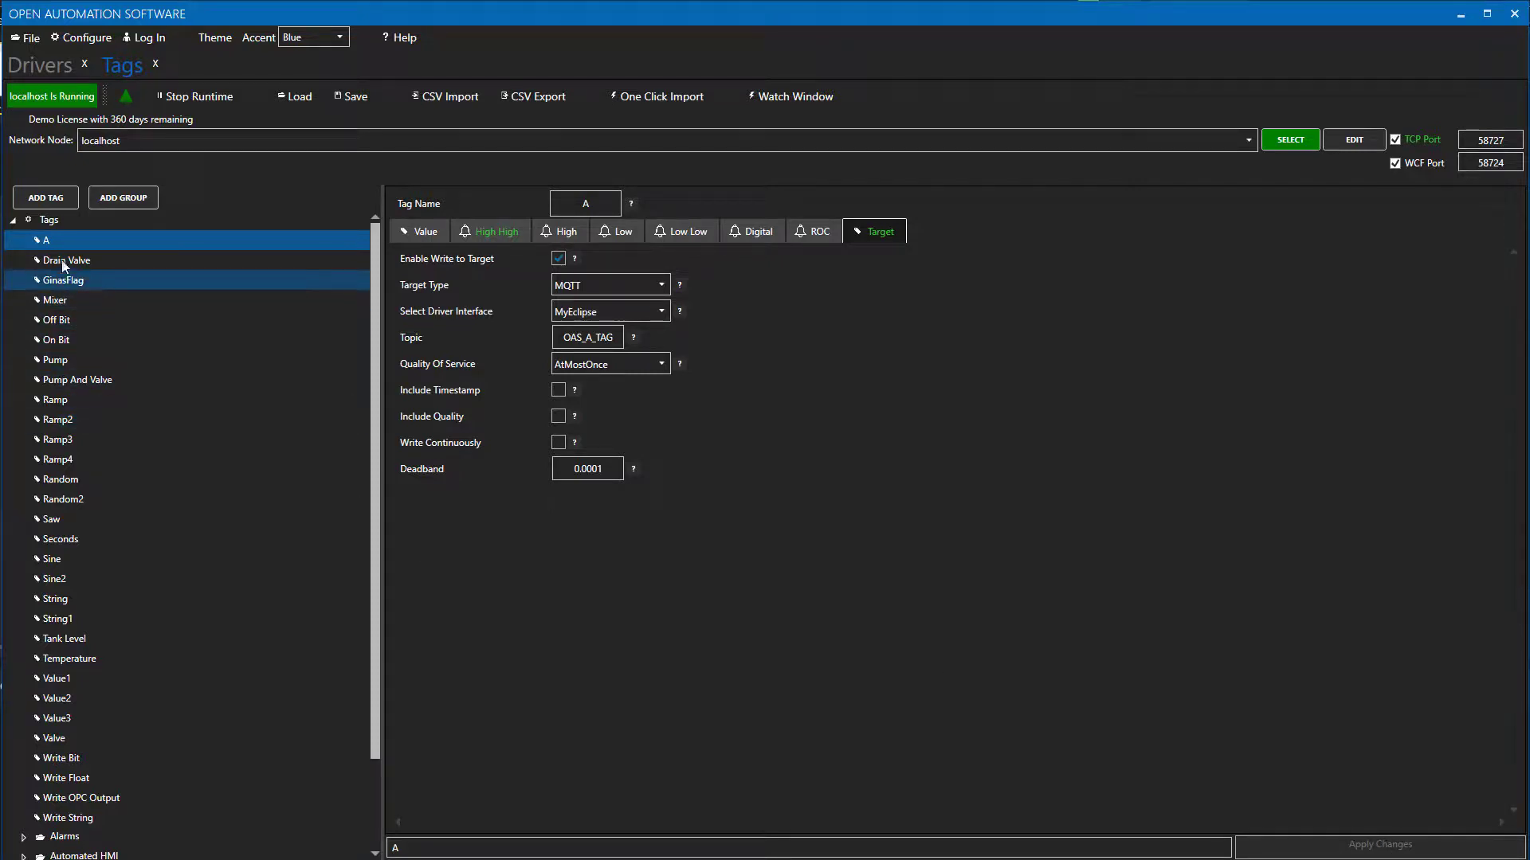
Step: Create a new tag named B at the root of Tags
right_click(60, 224)
left_click(79, 238)
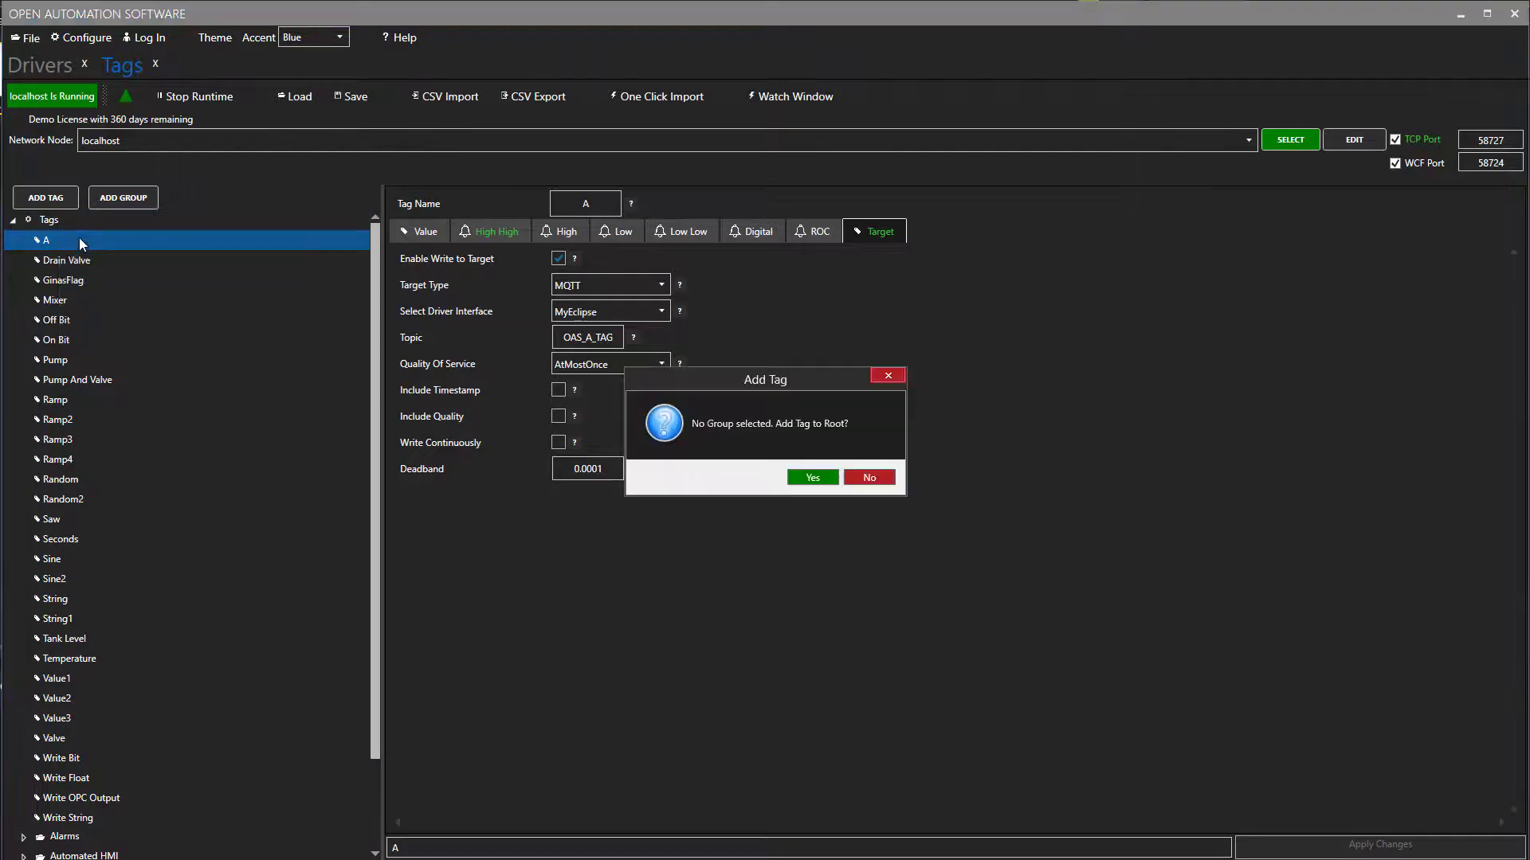
left_click(833, 479)
type("B")
left_click(1039, 548)
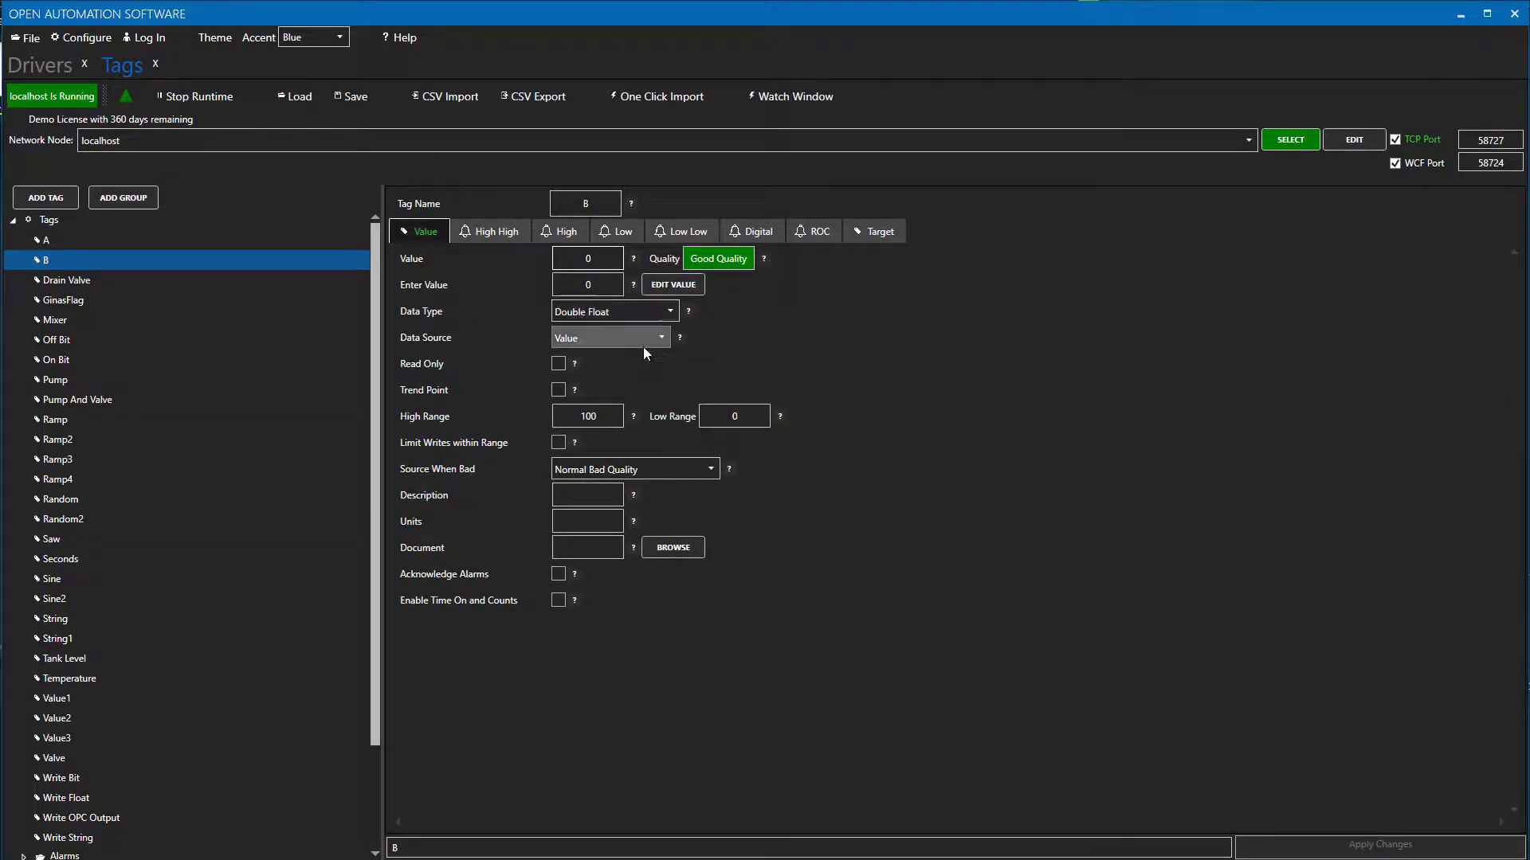
Step: Set tag B's data source to MQTT with topic OAS_A_TAG
left_click(643, 345)
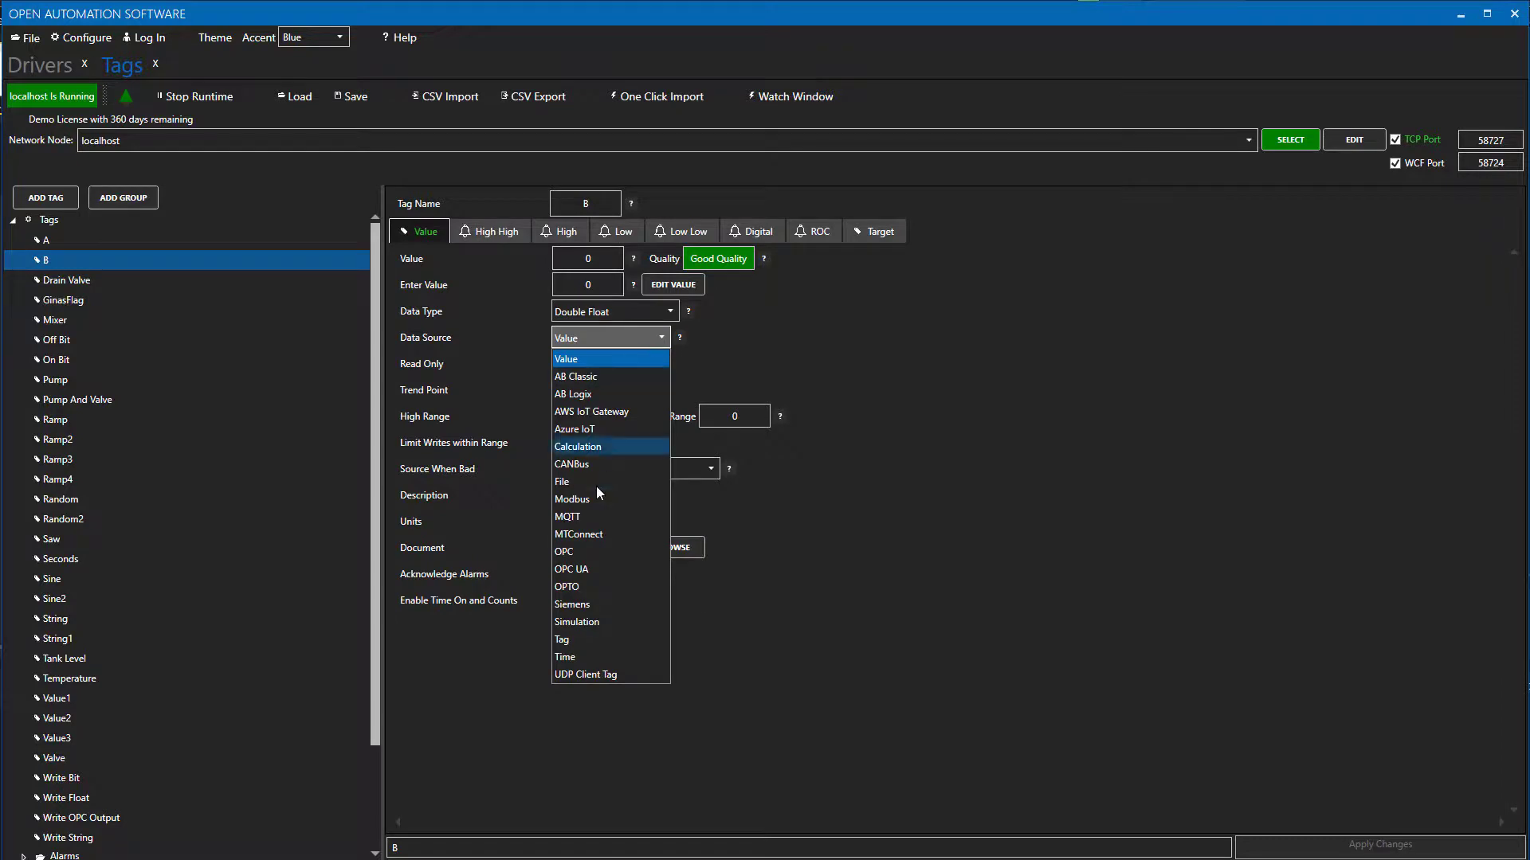
left_click(583, 515)
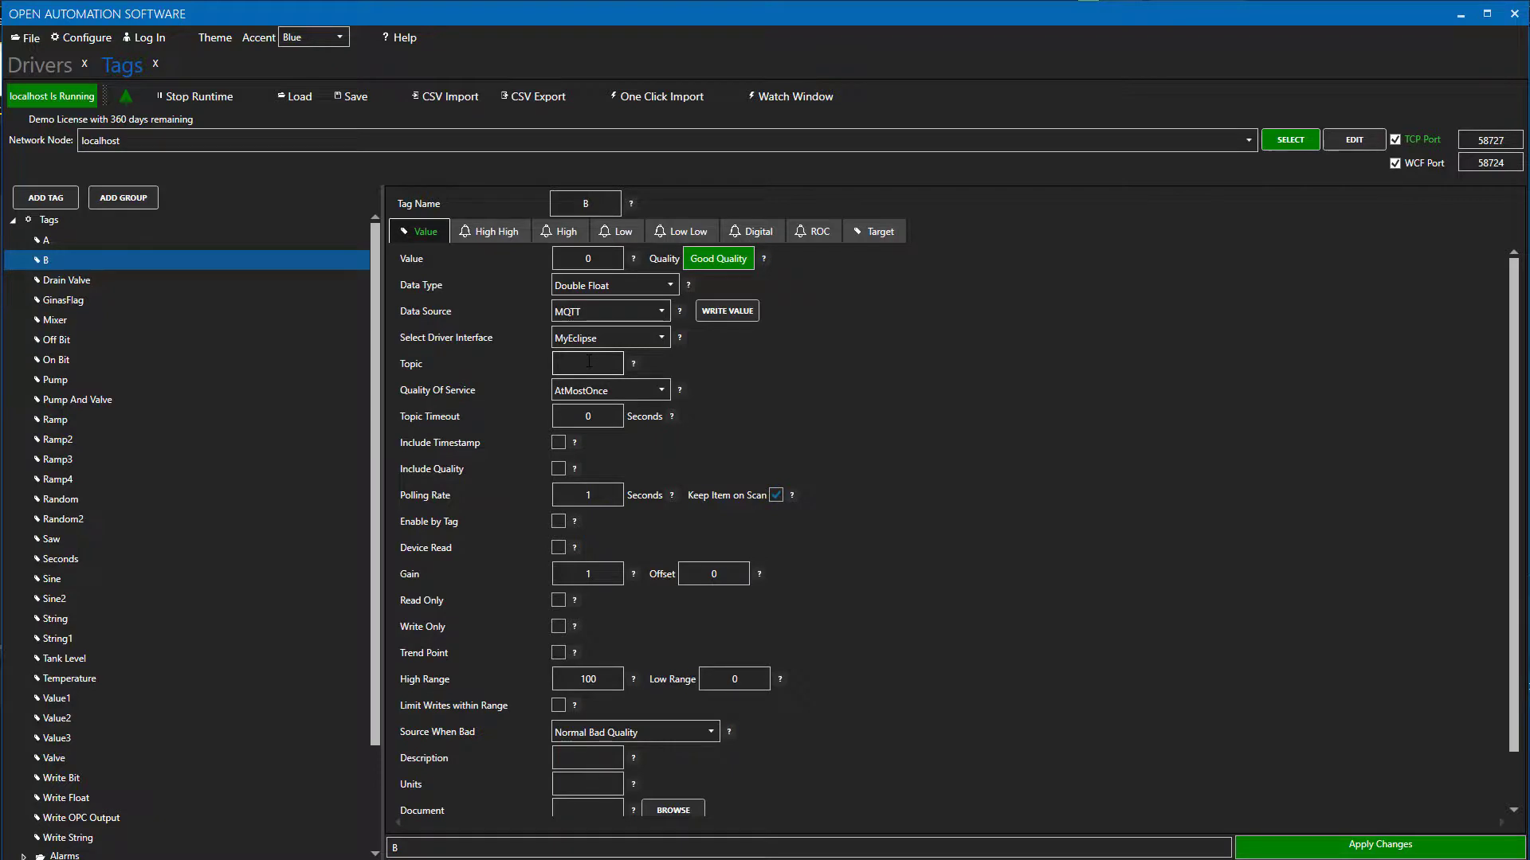
left_click(590, 362)
type("OAS_A_TAG")
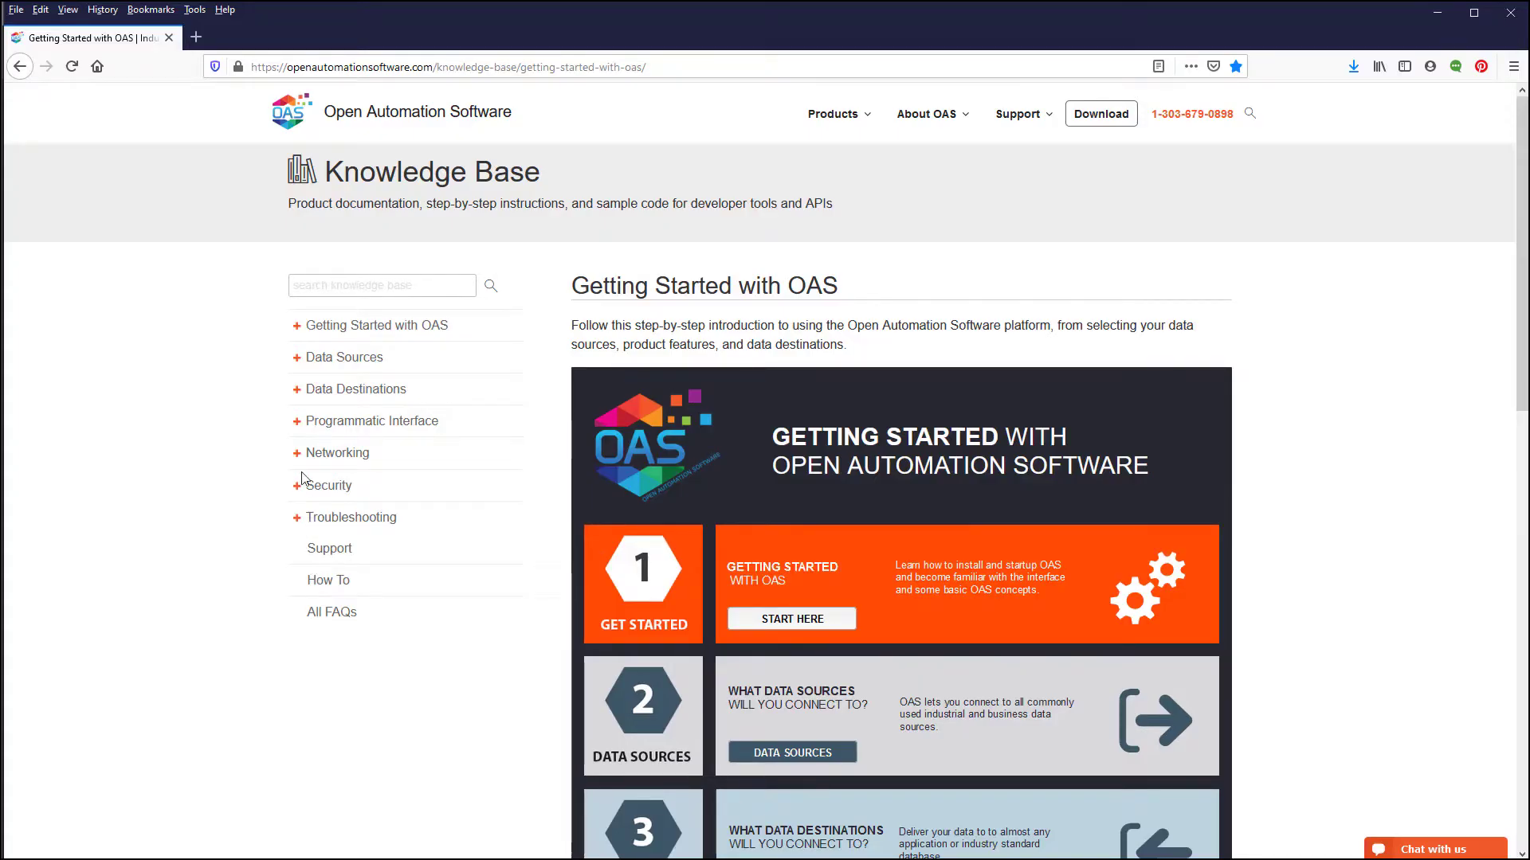
Step: Expand Data Sources and Tags, open CSV Export and Import, then expand Programmatic Interface
left_click(297, 359)
left_click(304, 421)
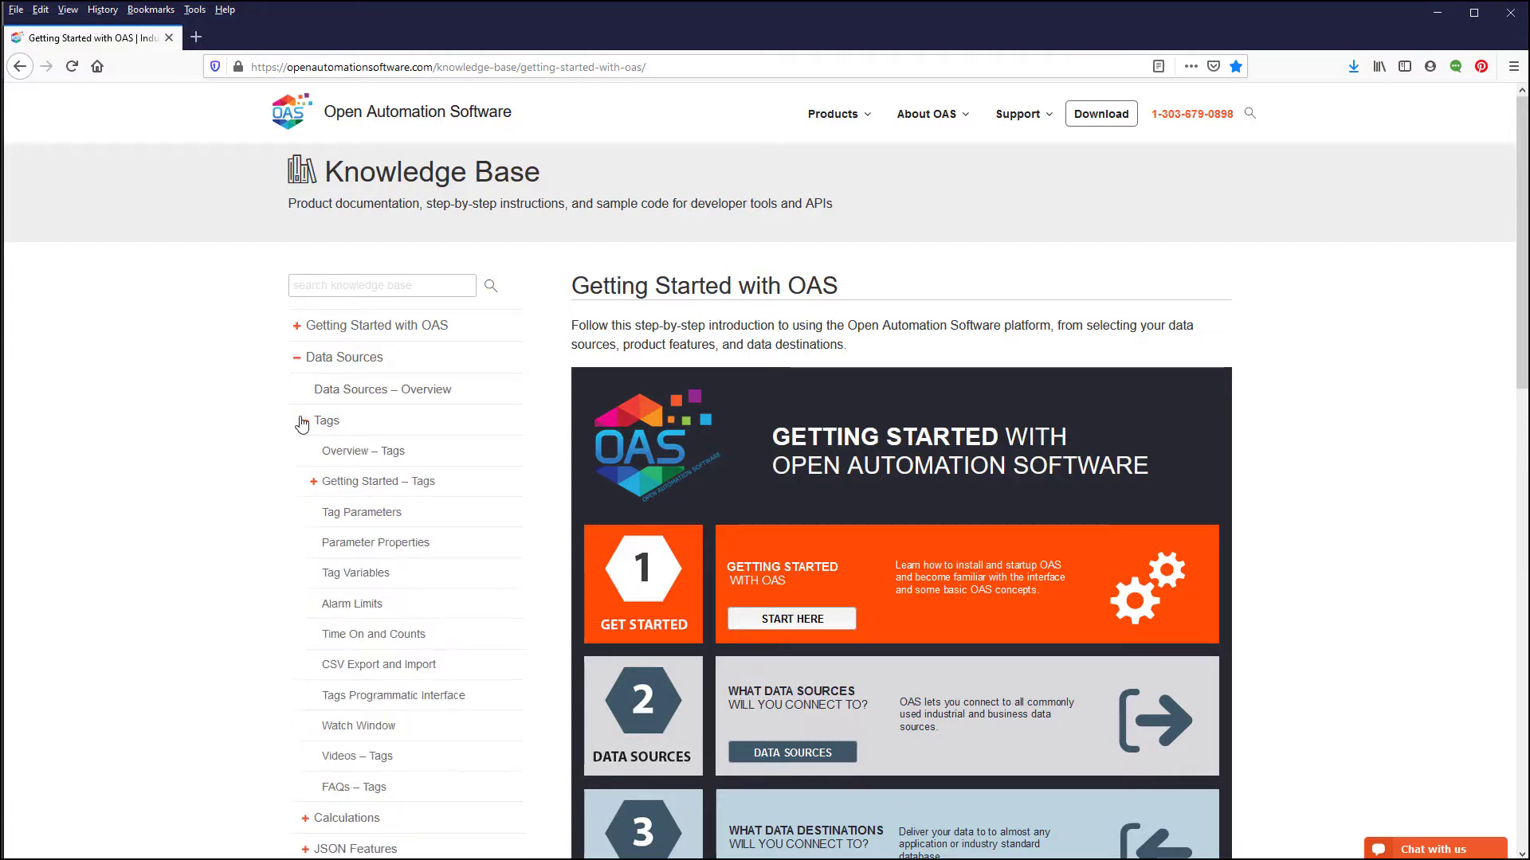
left_click(329, 667)
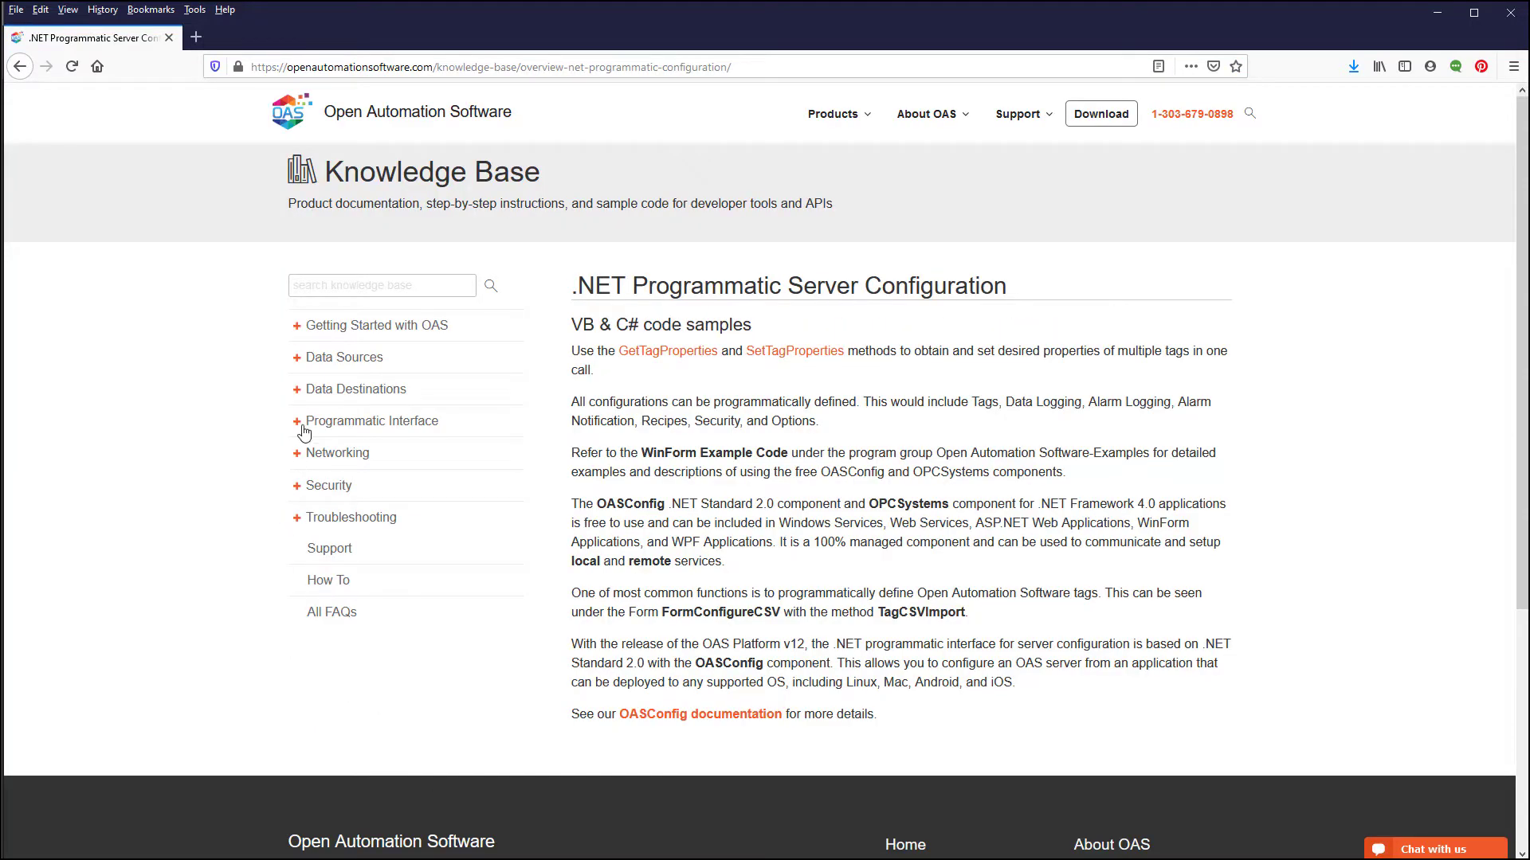
left_click(298, 423)
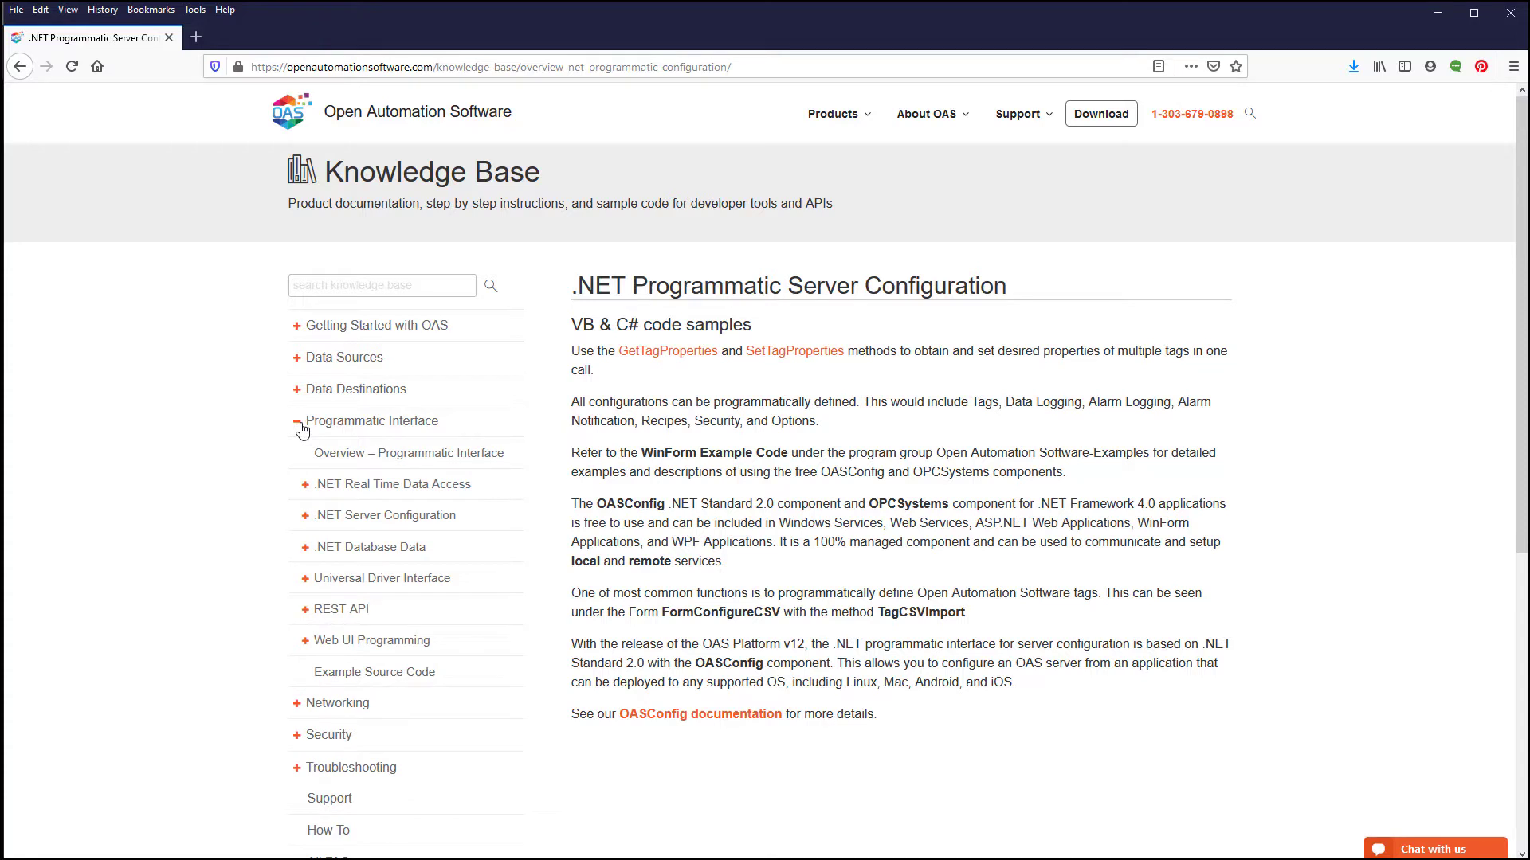